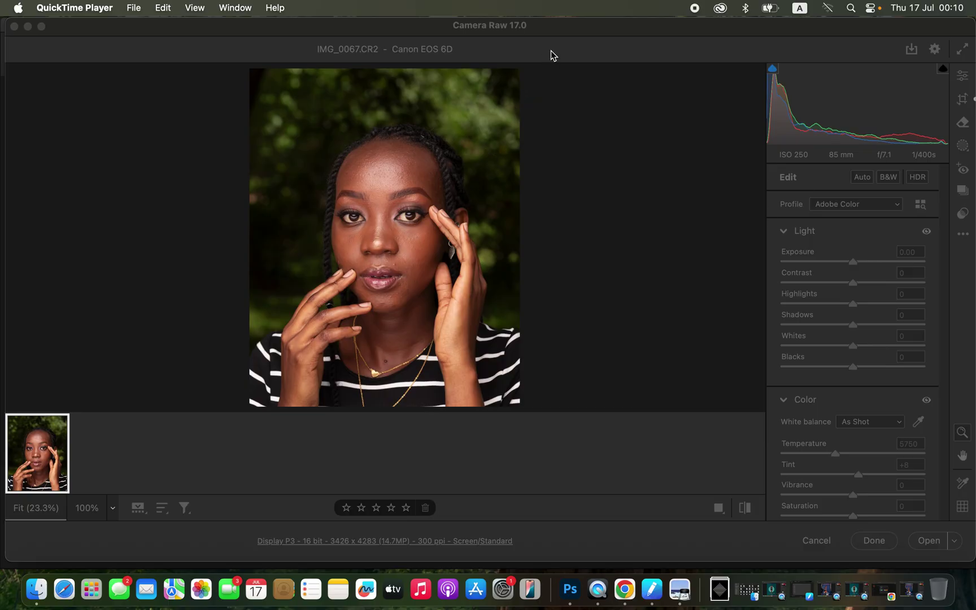
- Set Exposure to +0.35, Contrast +7, Highlights -61, Shadows +29, Whites -50 and Blacks -20 for the raw portrait
left_click(570, 32)
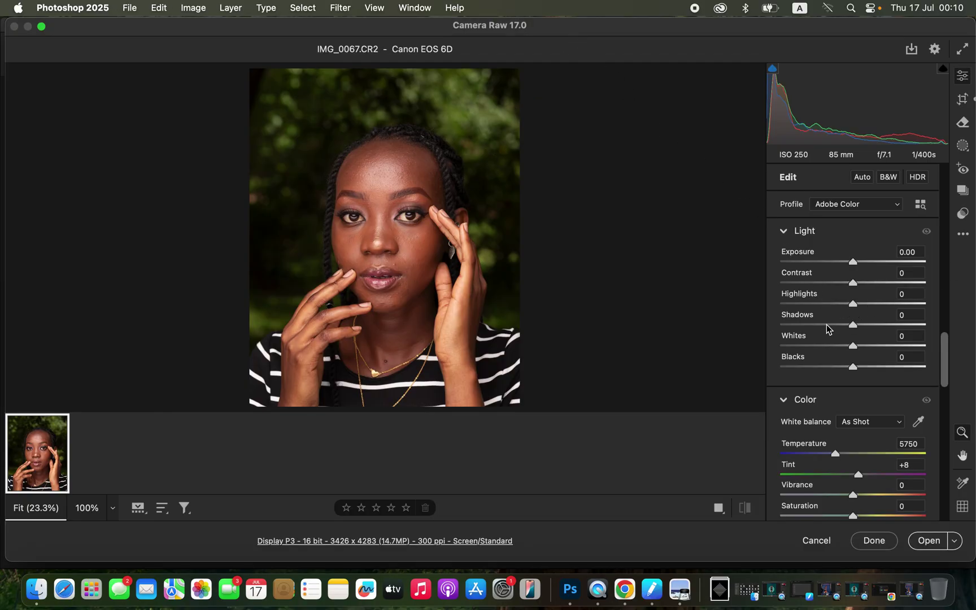
left_click_drag(806, 304, 812, 307)
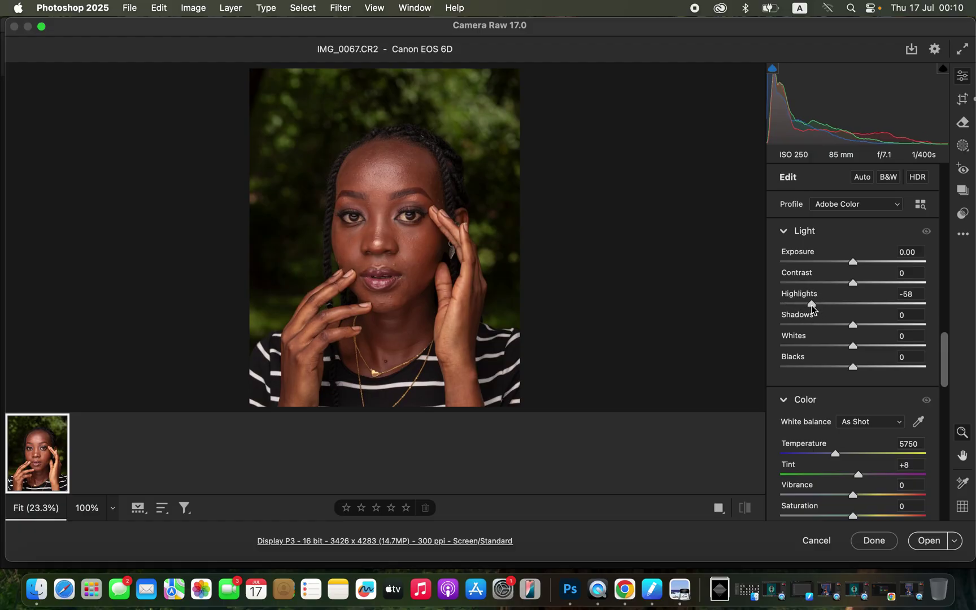
left_click_drag(819, 346, 838, 370)
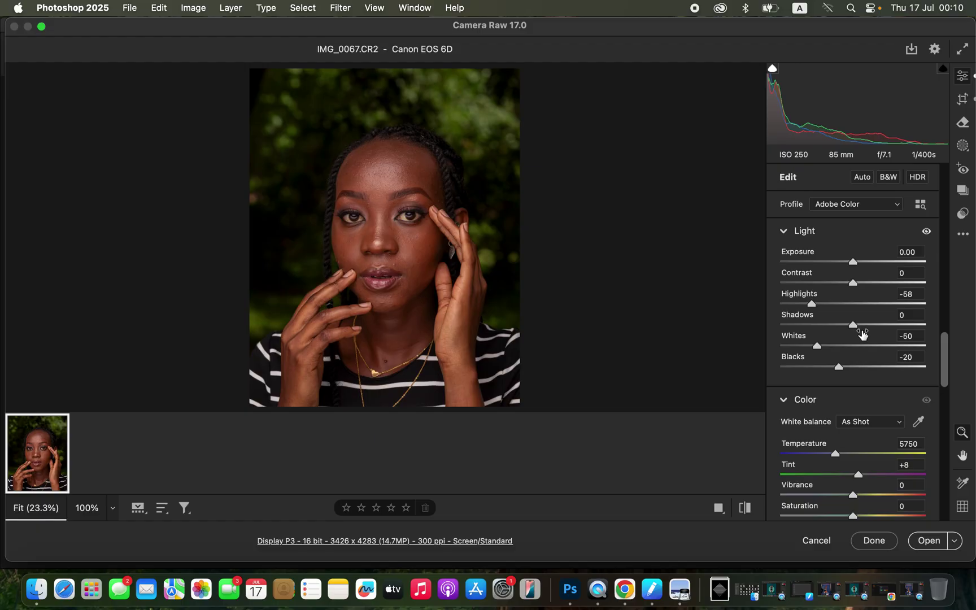
left_click_drag(874, 326, 858, 263)
left_click_drag(811, 304, 809, 308)
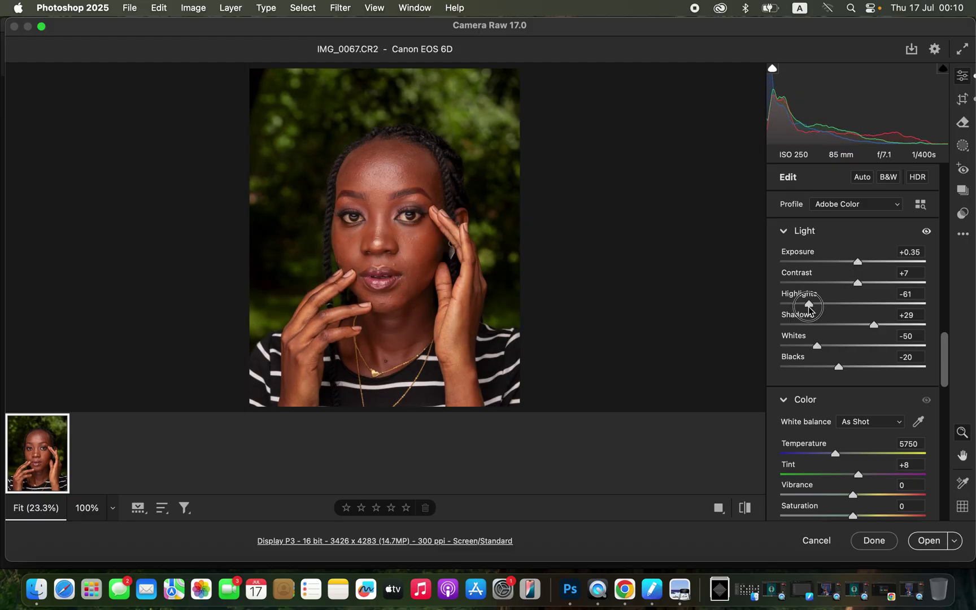
- Shift the Greens hue to -75 and the Yellows hue to -38 in the Color Mixer, and open the developed photo in Photoshop
left_click(942, 368)
left_click_drag(942, 369, 944, 334)
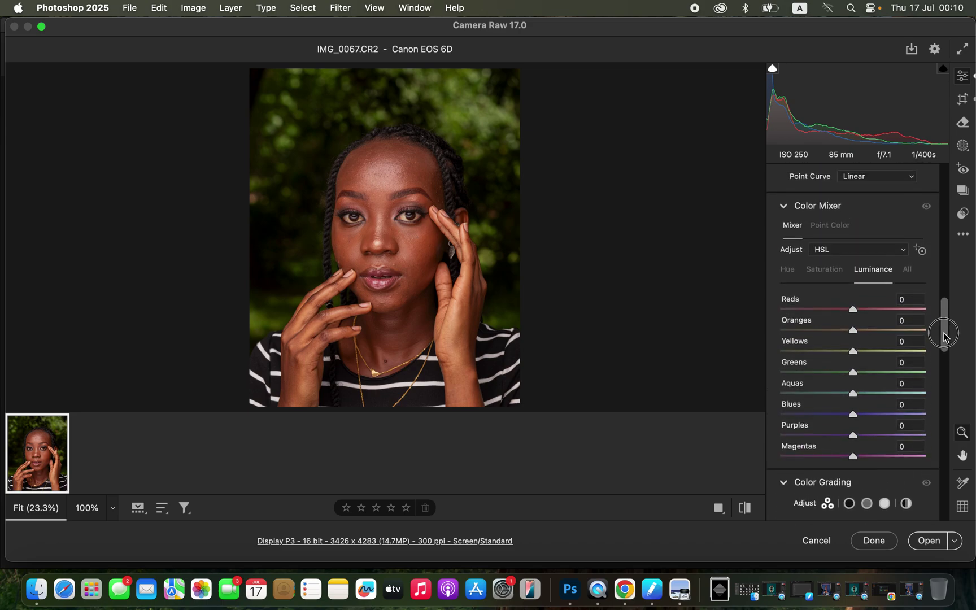
left_click(789, 273)
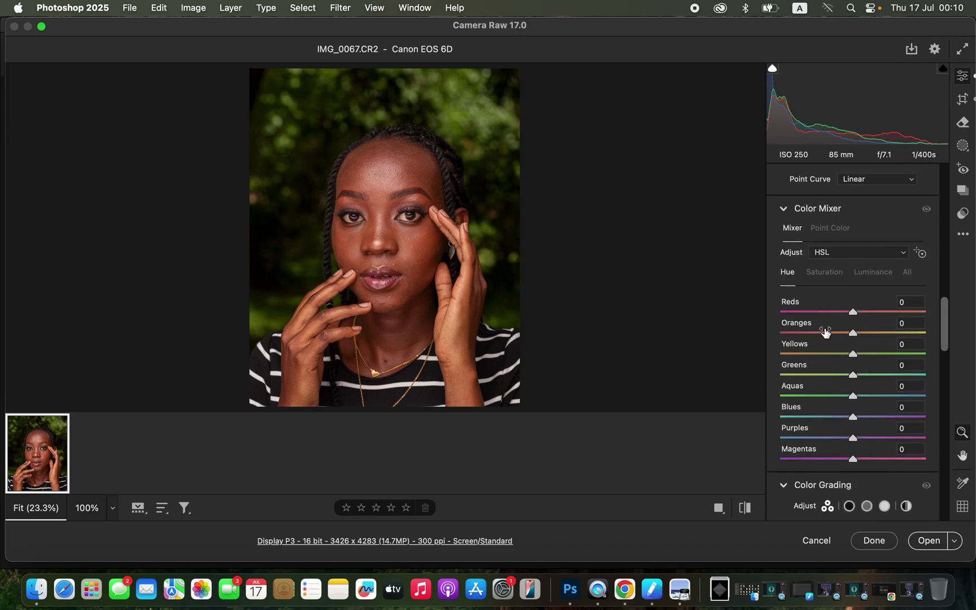
left_click_drag(819, 375, 799, 377)
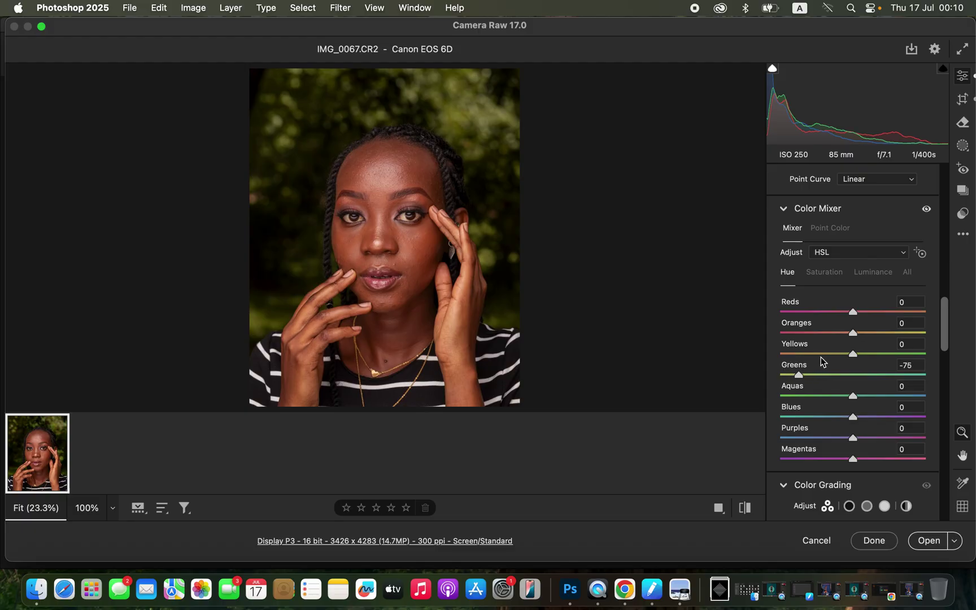
left_click_drag(853, 354, 827, 354)
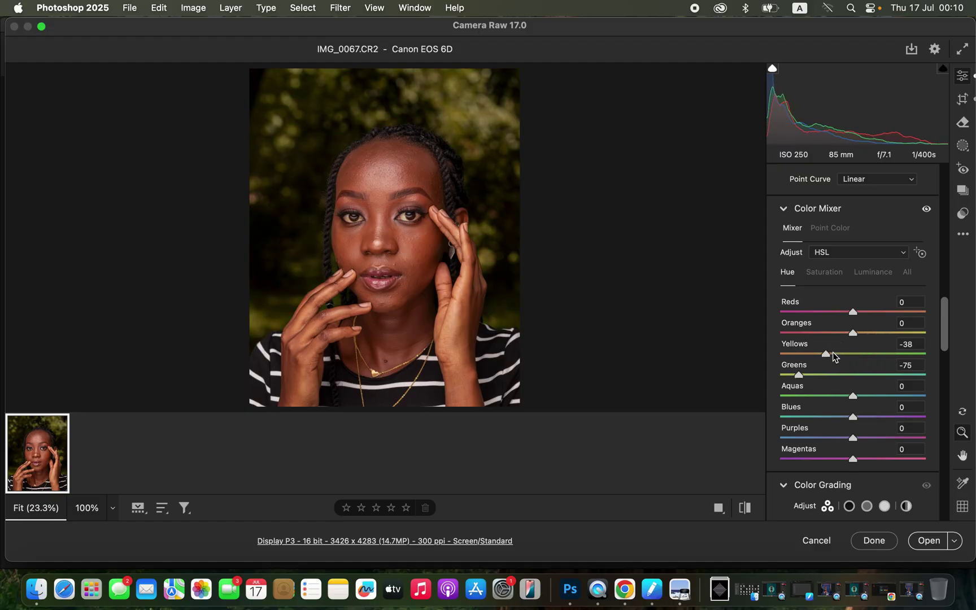
left_click(929, 541)
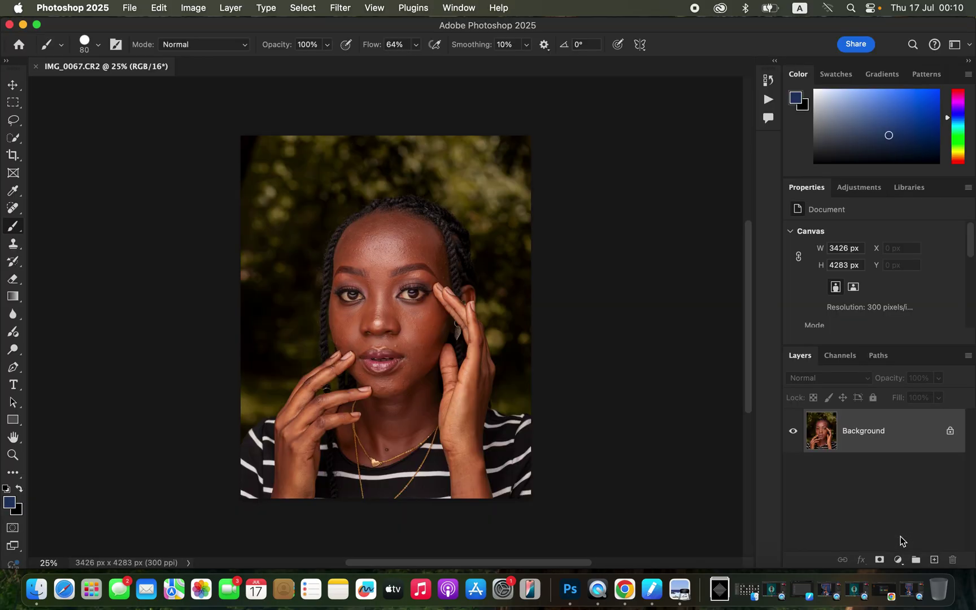
- Duplicate the Background layer twice and rename the lower copy COLOR and the upper copy TETXURE
key("super+0")
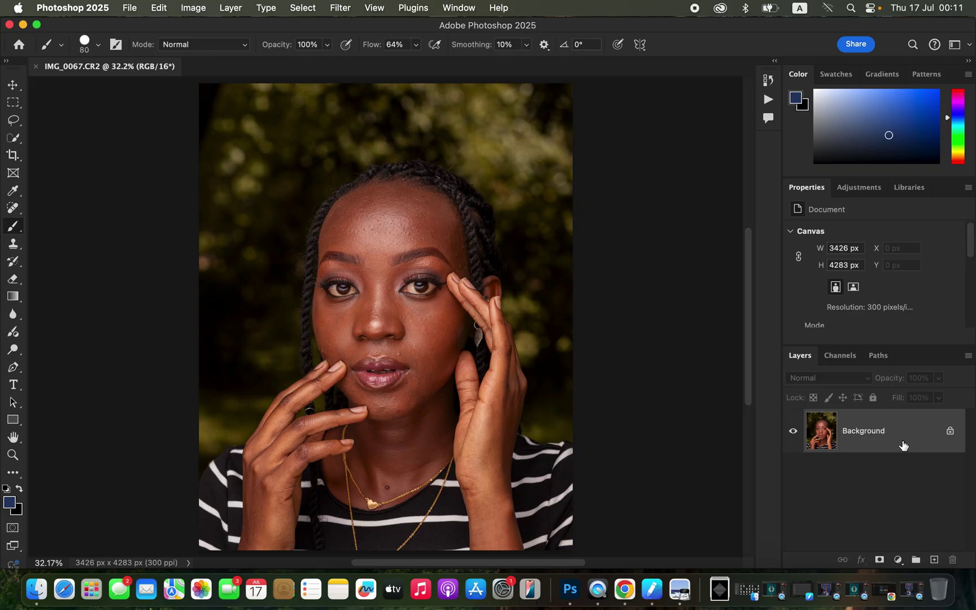
left_click_drag(898, 432, 935, 558)
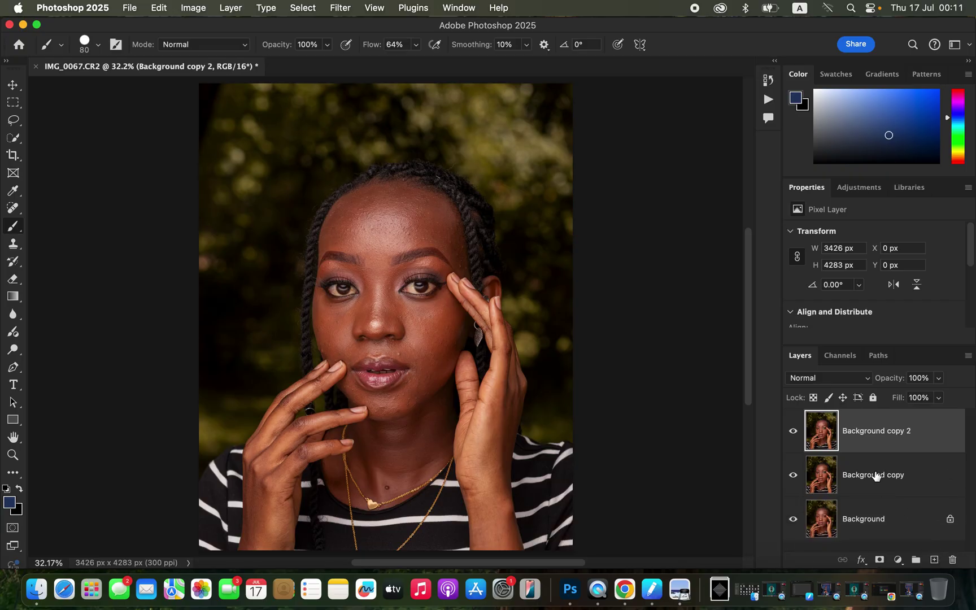
double_click(874, 474)
type("CO")
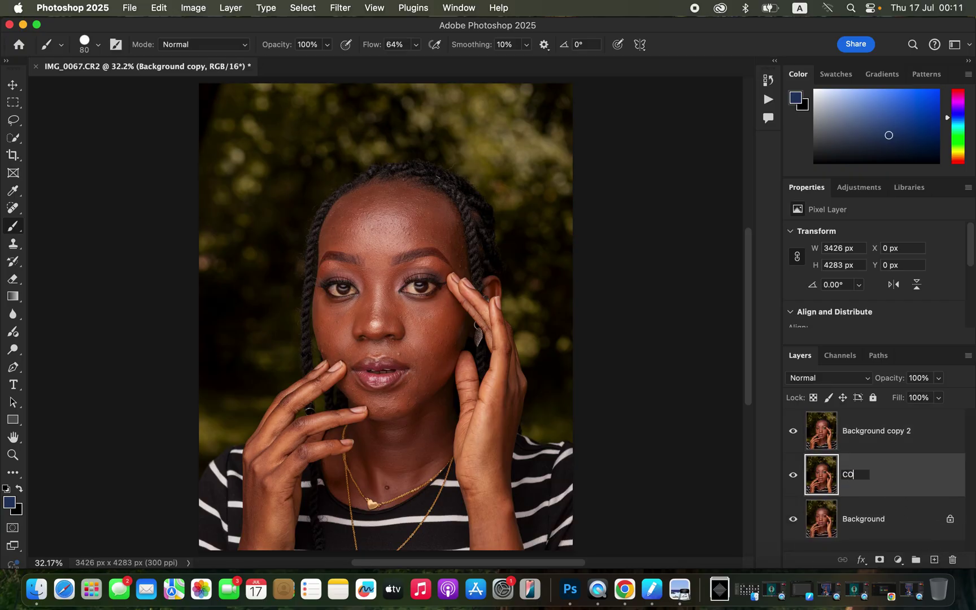
key("Return")
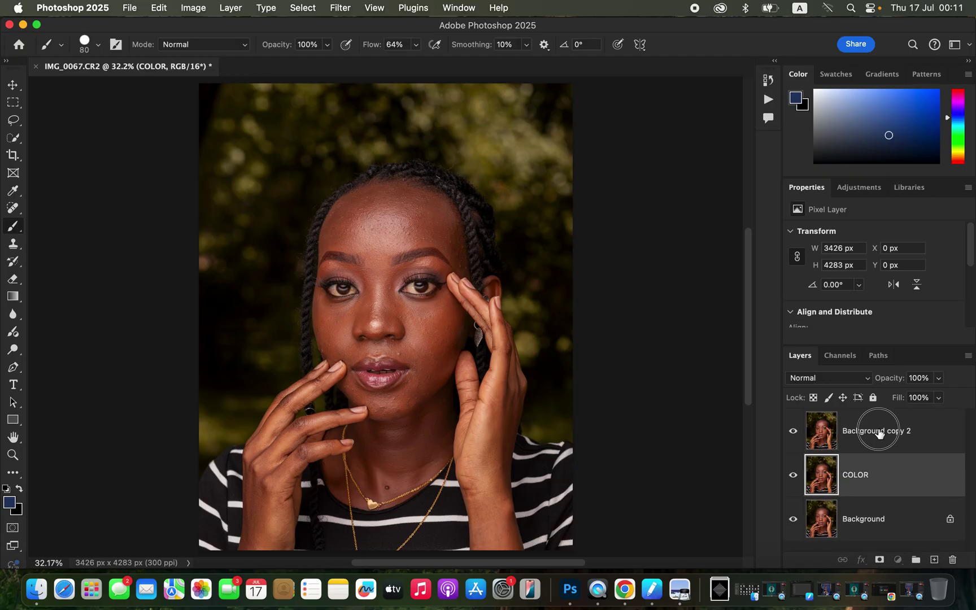
double_click(878, 430)
type("TETXURE")
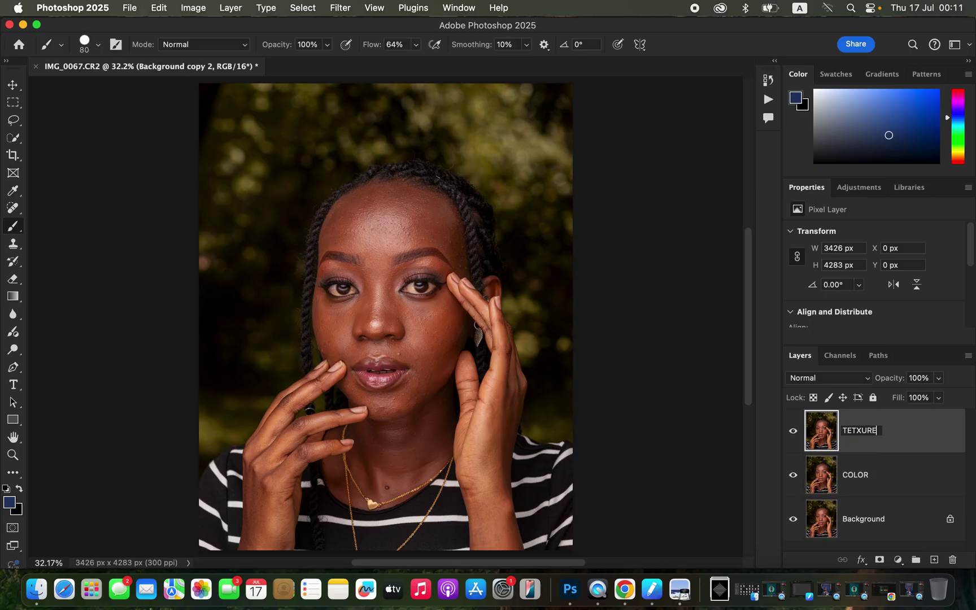
key("Return")
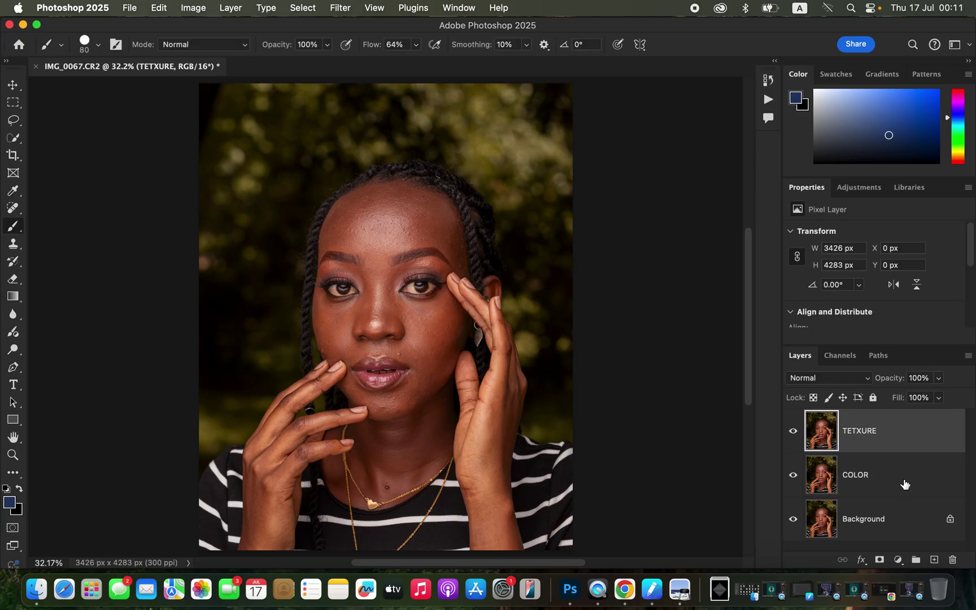
- Apply a Gaussian Blur with a 7.0 pixel radius to the COLOR layer
left_click(907, 486)
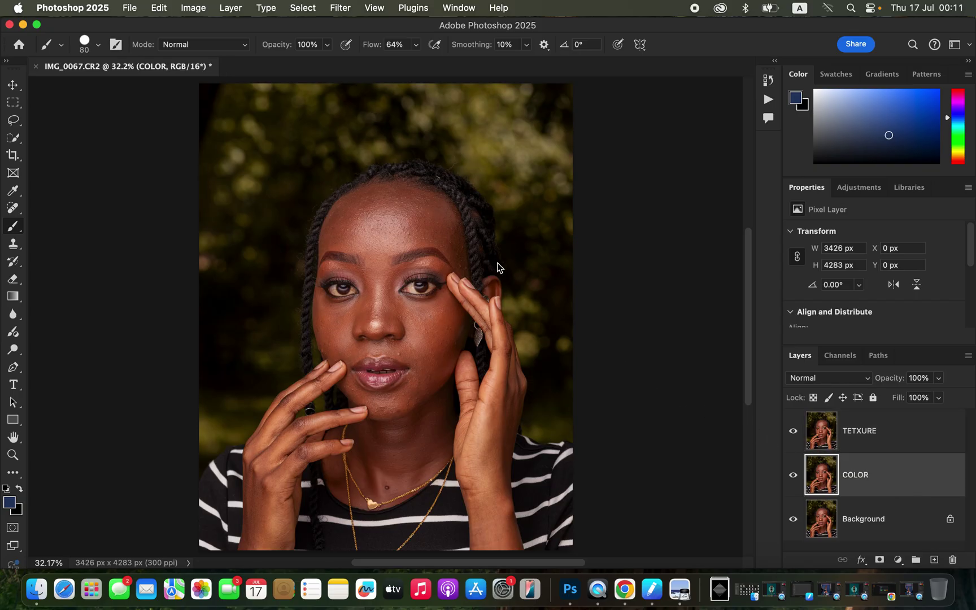
left_click(347, 8)
mouse_move(400, 180)
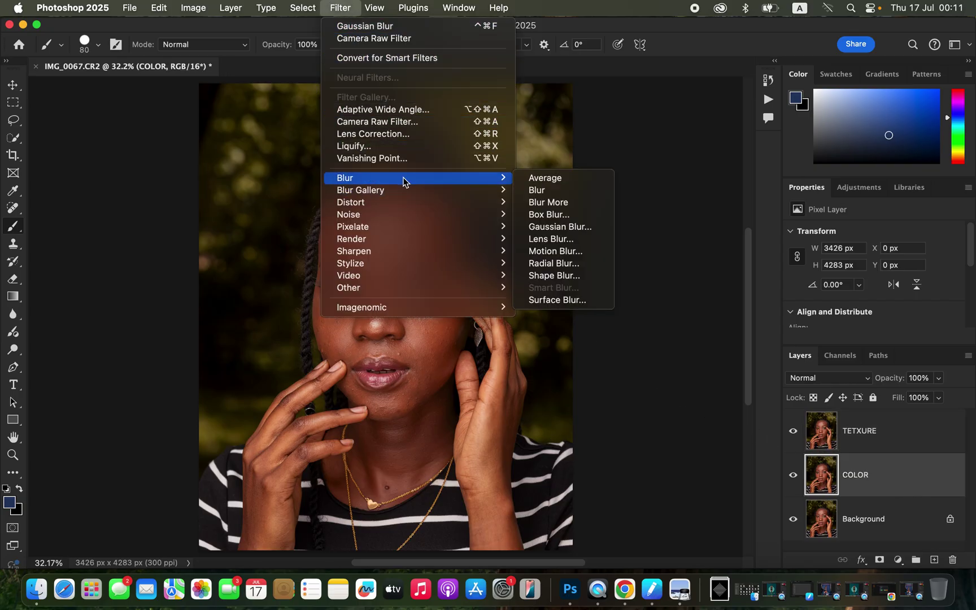
left_click(588, 228)
left_click_drag(670, 288, 616, 287)
left_click(401, 228)
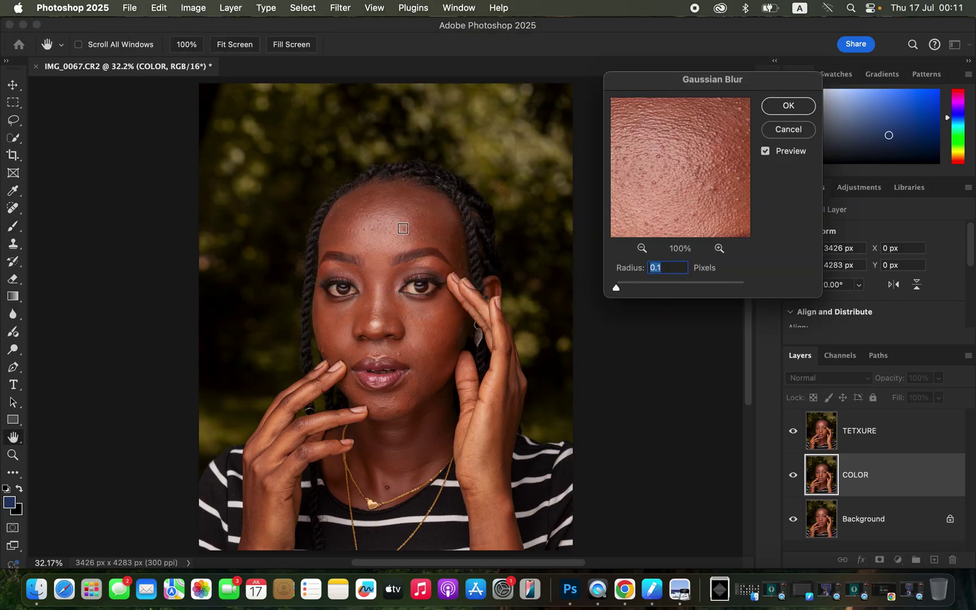
left_click_drag(621, 287, 649, 291)
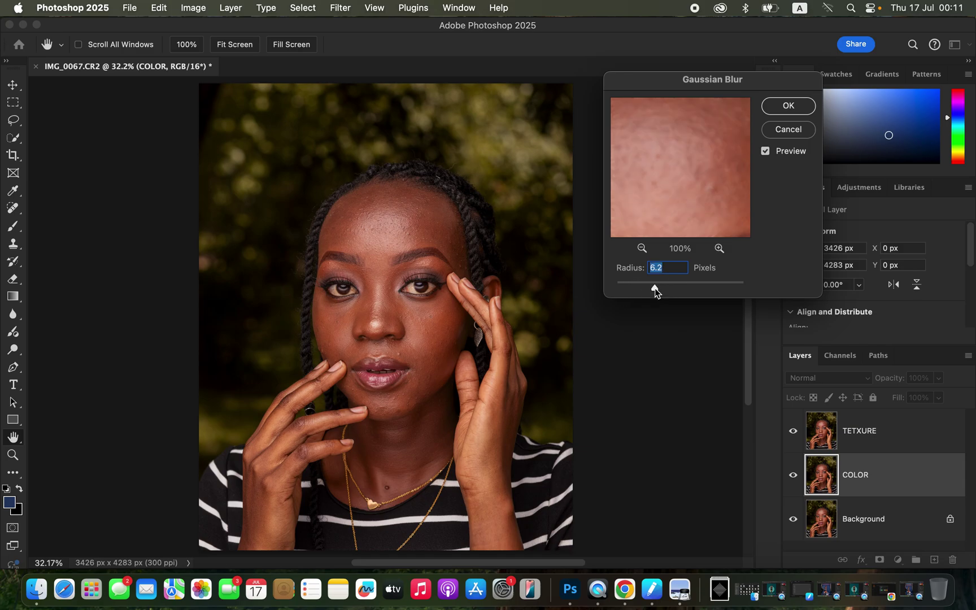
left_click_drag(655, 287, 657, 290)
left_click_drag(668, 203, 668, 137)
left_click(789, 106)
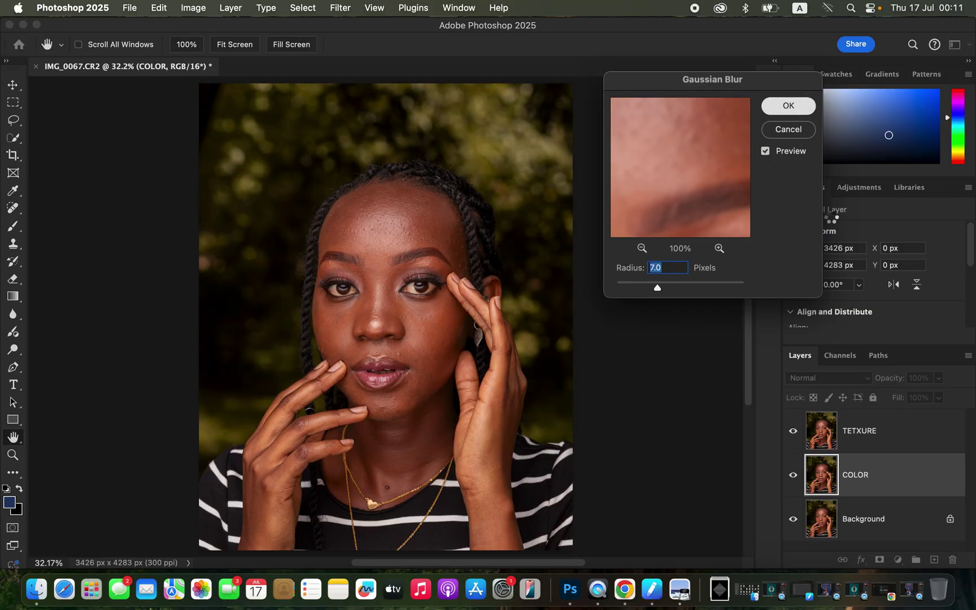
- Run Apply Image on the TETXURE layer with the COLOR layer as inverted source, Add blending, scale 2 and offset 0
key("b")
left_click(906, 444)
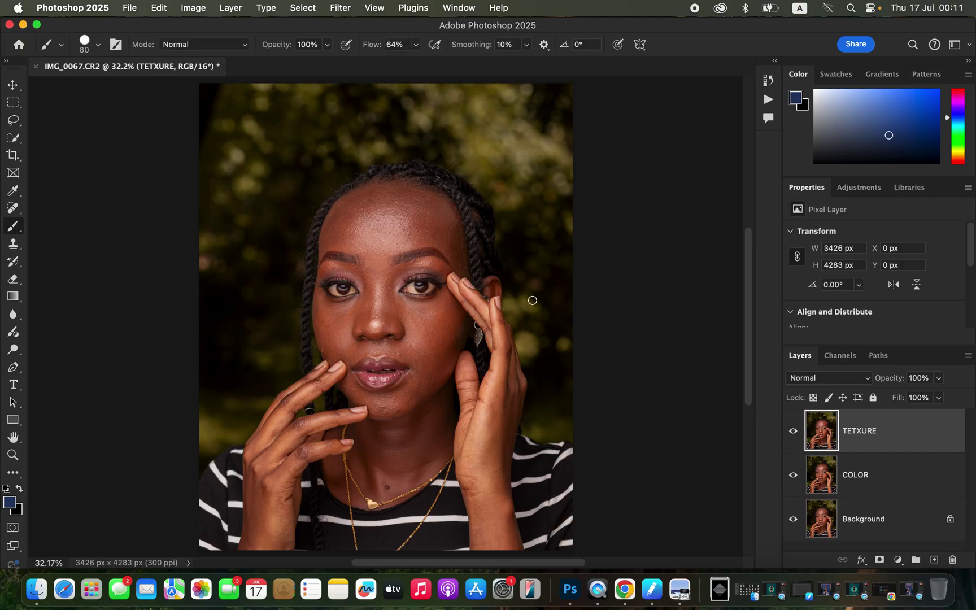
left_click(193, 8)
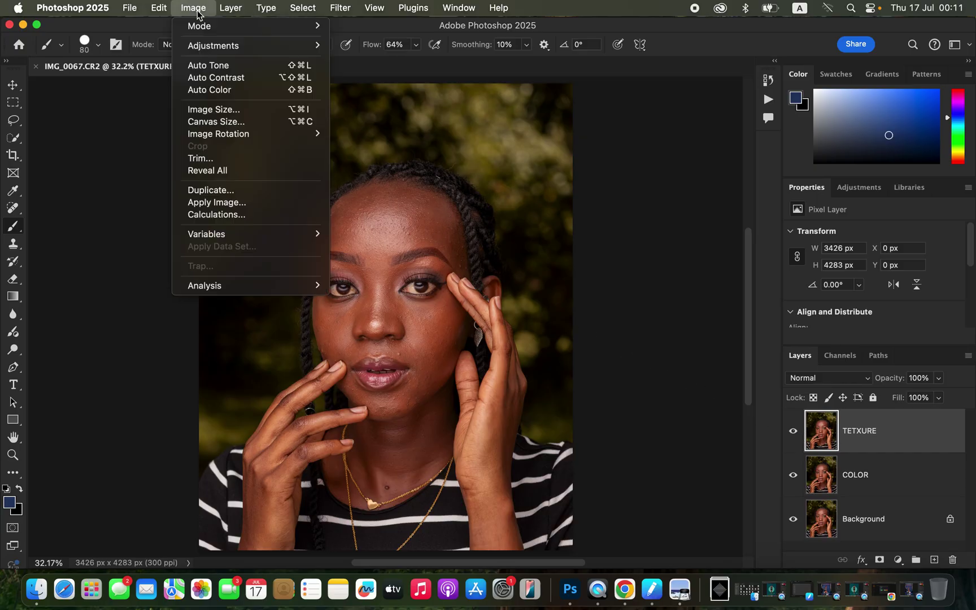
left_click(233, 204)
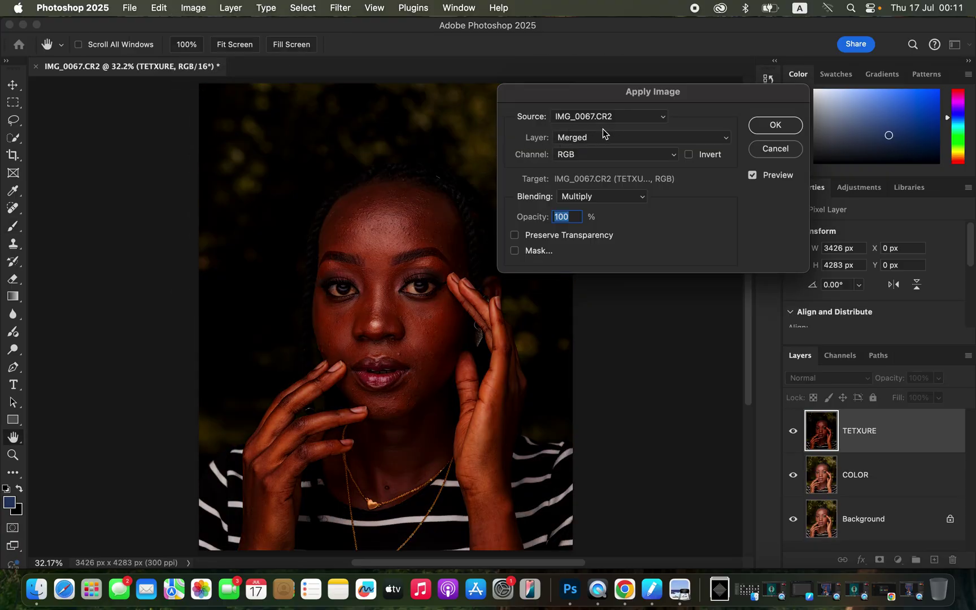
left_click(597, 140)
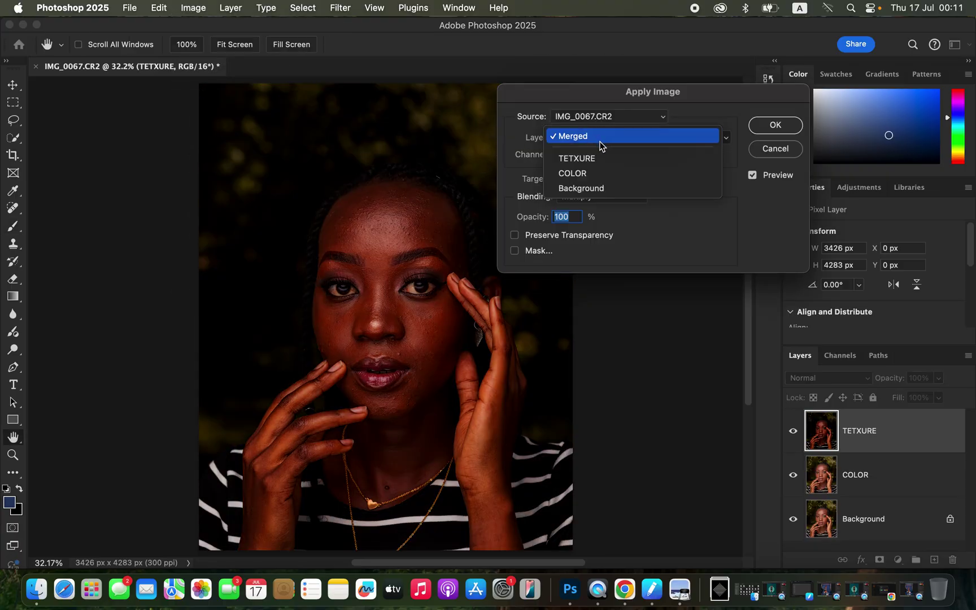
left_click(607, 173)
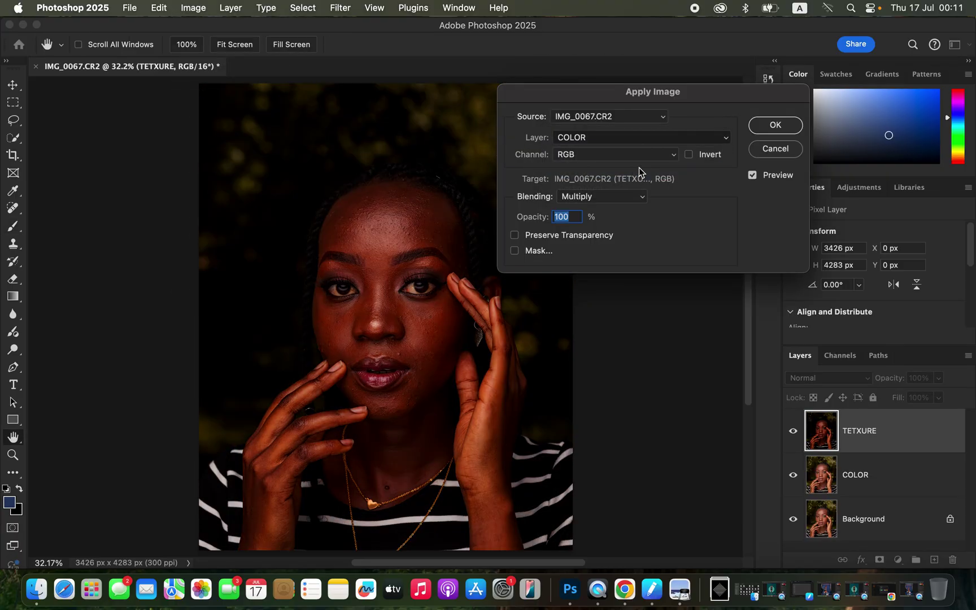
left_click(602, 197)
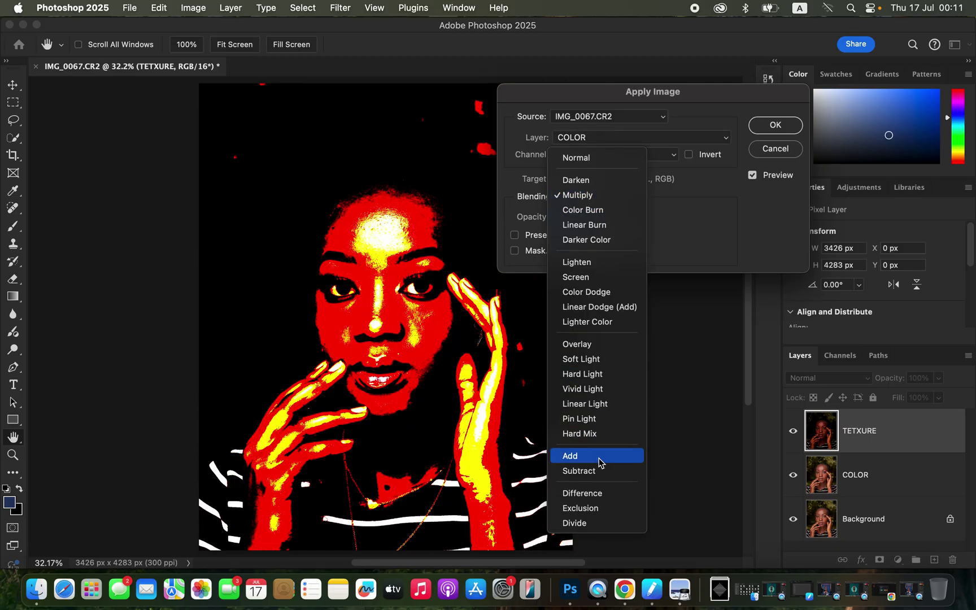
left_click(599, 458)
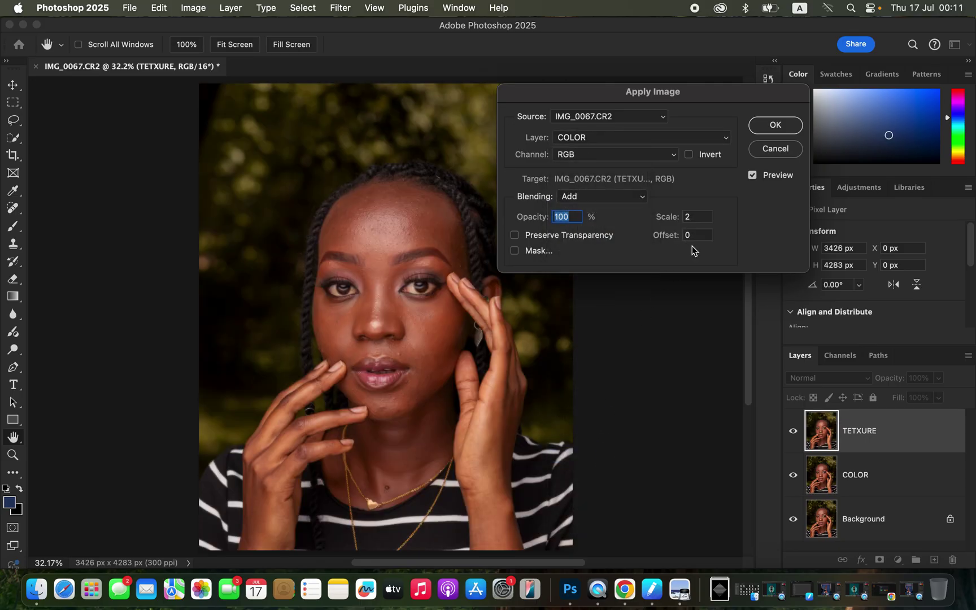
left_click(688, 155)
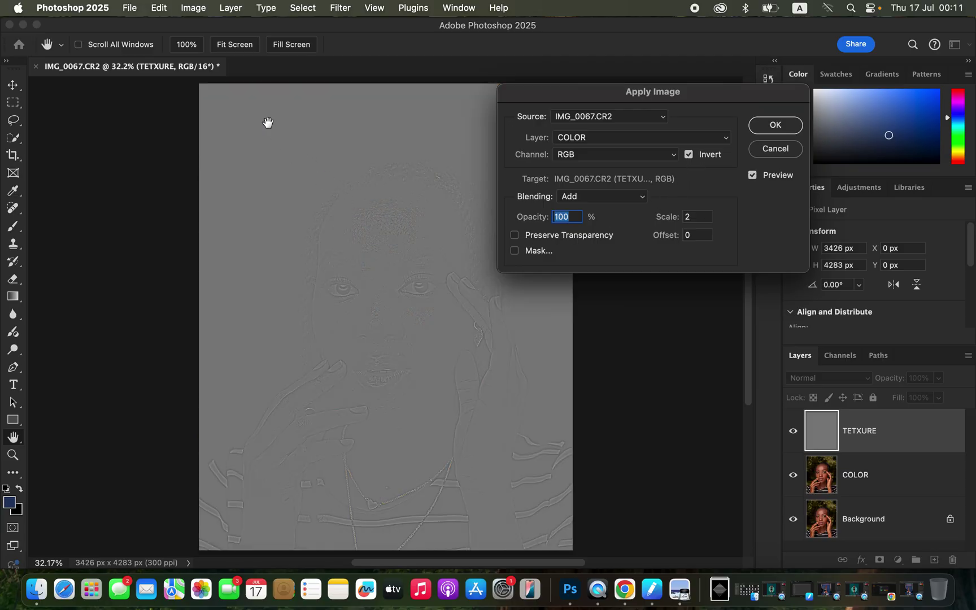
left_click(777, 124)
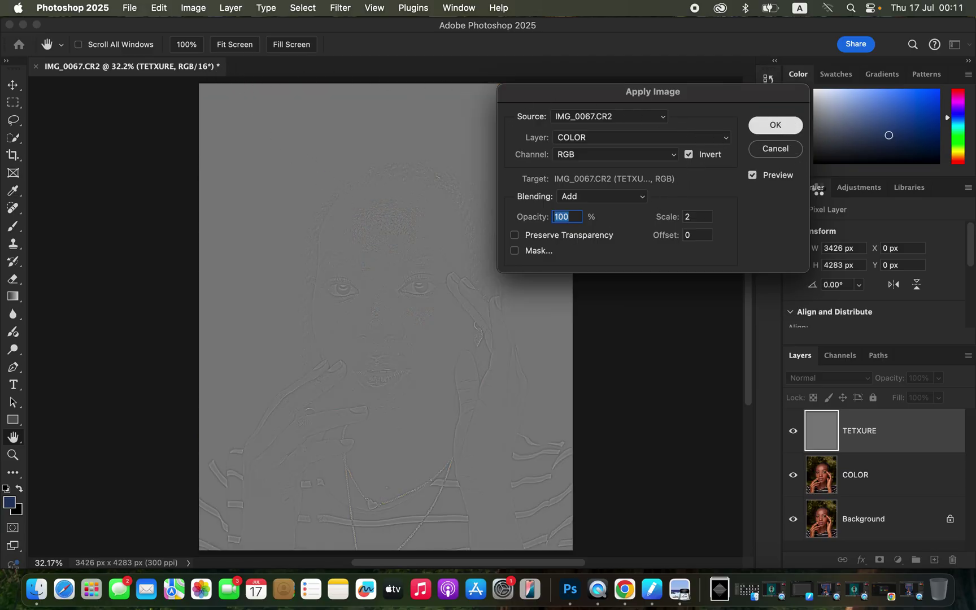
- Set the TETXURE layer's blend mode to Linear Light and group it with the COLOR layer
left_click(842, 376)
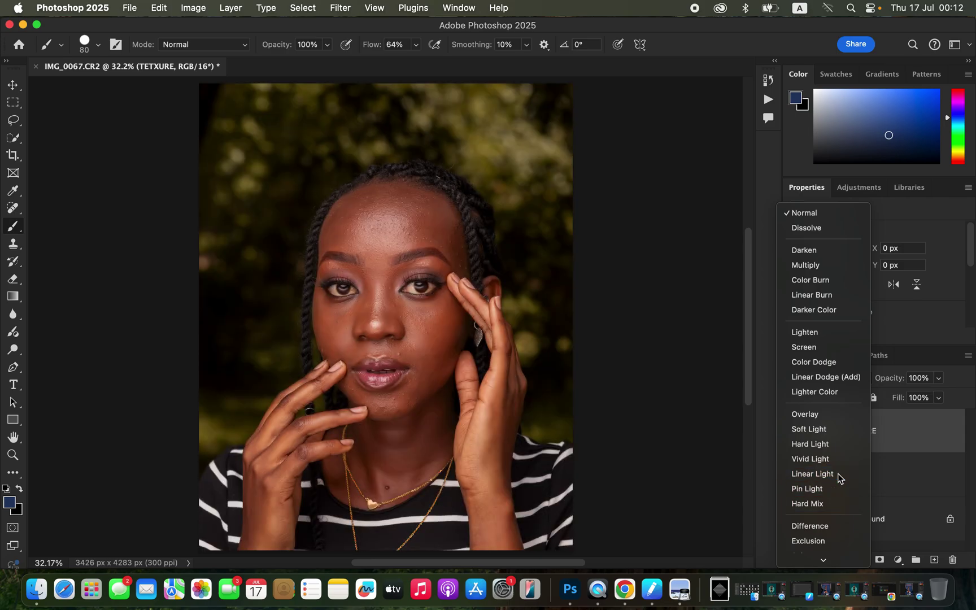
left_click(839, 475)
left_click(906, 472, "shift")
left_click_drag(930, 442, 918, 560)
left_click(809, 416)
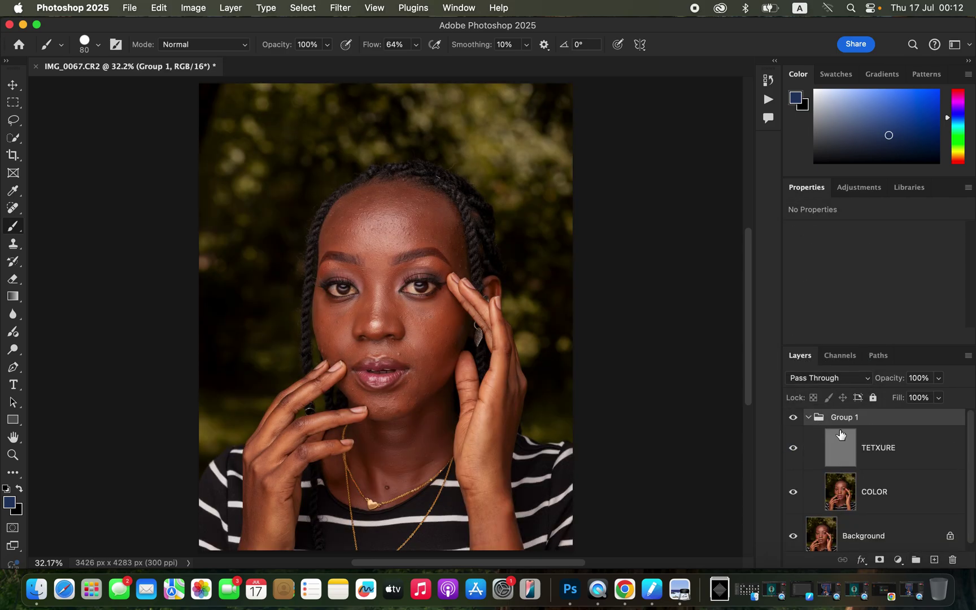
- Hide the TETXURE layer, select the COLOR layer and set up the Mixer Brush with a cleaned soft round tip
left_click(891, 499)
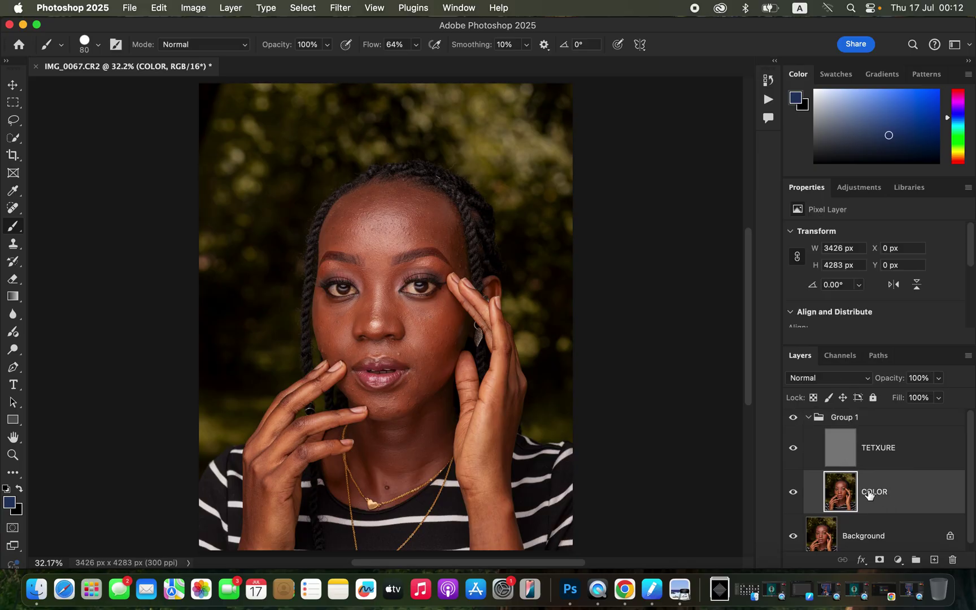
left_click(794, 450)
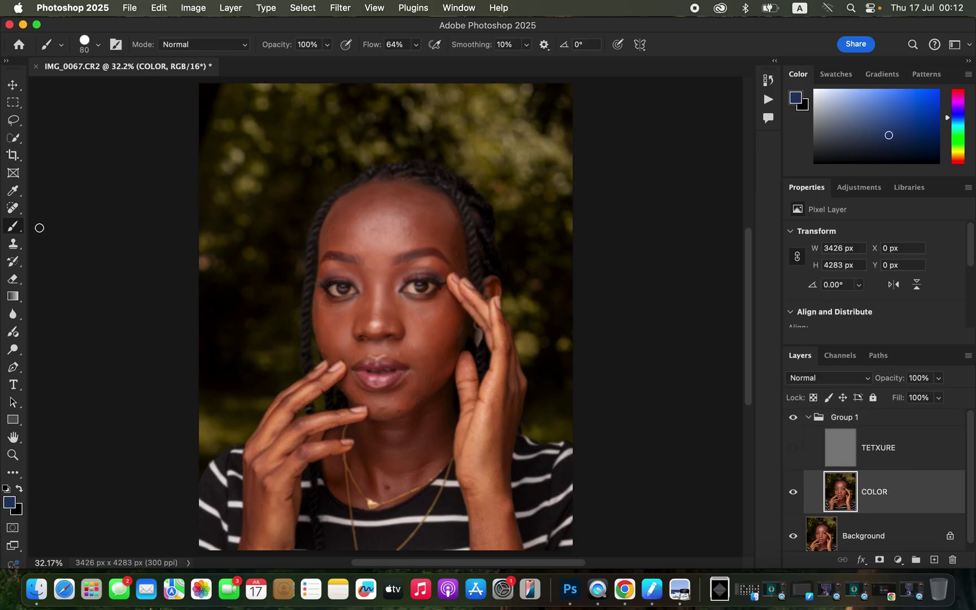
right_click(13, 226)
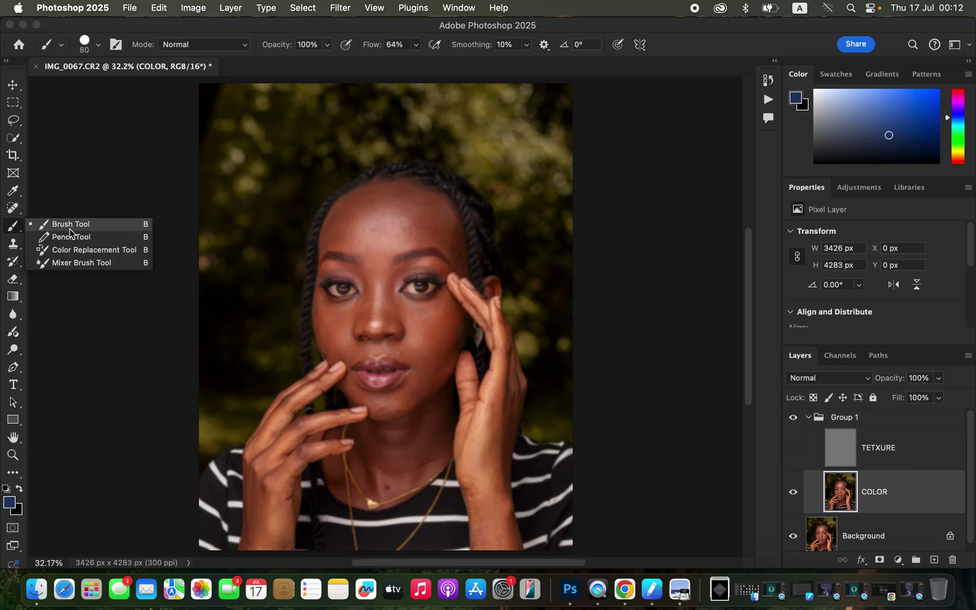
left_click(97, 263)
left_click(98, 46)
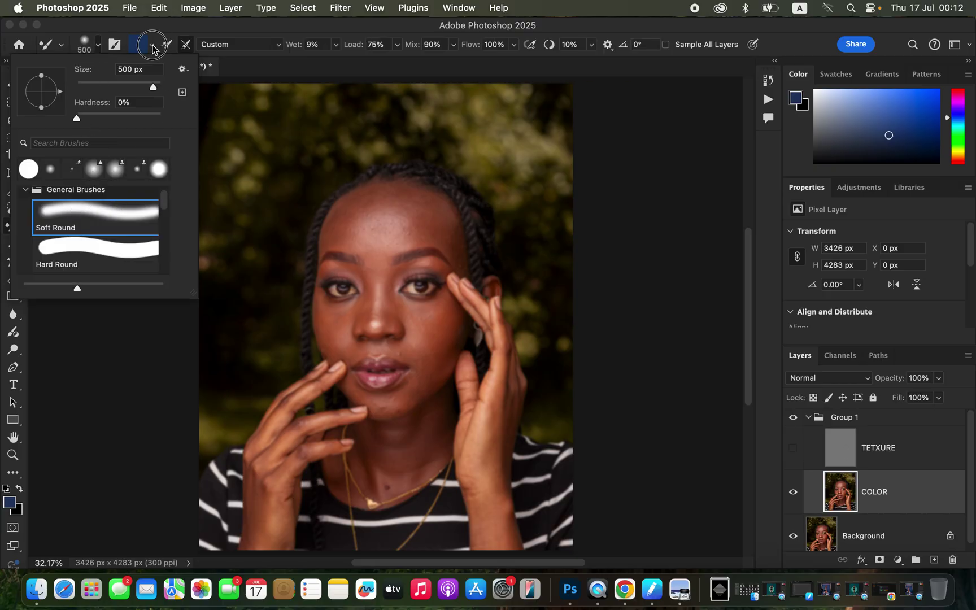
left_click(151, 45)
left_click(158, 80)
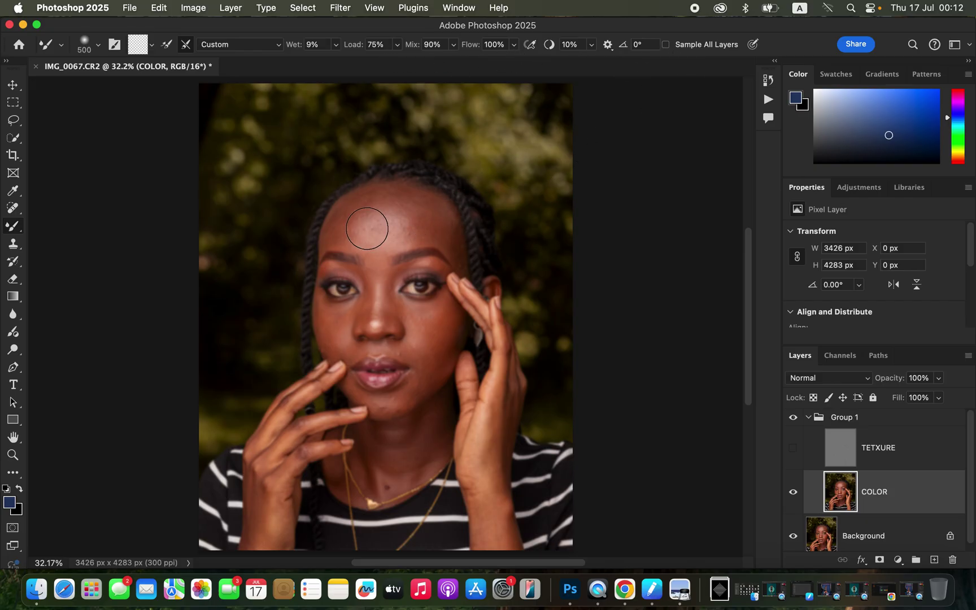
- Blend the forehead tones on the COLOR layer with the Mixer Brush reduced to about 250 px
key("bracketleft")
key("bracketleft")
mouse_move(345, 216)
left_mouse_down()
mouse_move(371, 199)
mouse_move(344, 220)
mouse_move(346, 234)
mouse_move(368, 203)
mouse_move(406, 208)
mouse_move(421, 223)
mouse_move(414, 207)
mouse_move(455, 249)
mouse_move(431, 213)
mouse_move(440, 223)
mouse_move(417, 230)
mouse_move(402, 197)
mouse_move(386, 203)
mouse_move(367, 237)
mouse_move(373, 221)
mouse_move(425, 235)
mouse_move(395, 203)
mouse_move(379, 203)
mouse_move(330, 234)
mouse_move(336, 220)
mouse_move(354, 240)
mouse_move(369, 202)
mouse_move(395, 178)
left_mouse_up()
key("bracketleft")
key("bracketleft")
key("bracketleft")
mouse_move(397, 226)
left_mouse_down()
mouse_move(450, 244)
mouse_move(463, 263)
left_mouse_up()
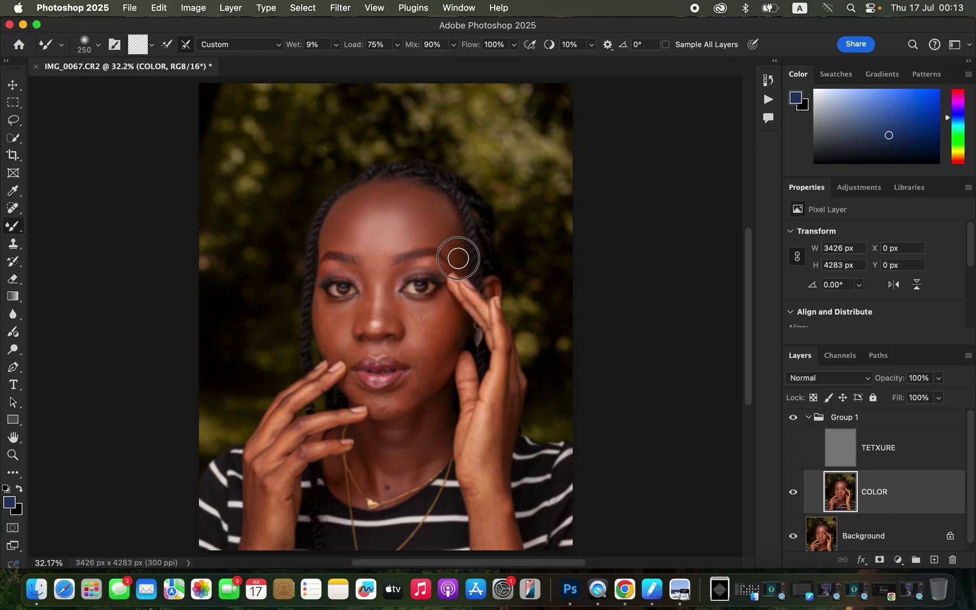
mouse_move(347, 234)
left_mouse_down()
mouse_move(393, 205)
mouse_move(413, 211)
mouse_move(416, 237)
mouse_move(358, 205)
left_mouse_up()
left_click_drag(347, 211, 337, 231)
- Smooth the cheeks, under-eye areas, nose and the skin around the mouth with the Mixer Brush, reducing it to 125 px for tight areas
mouse_move(425, 320)
left_mouse_down()
mouse_move(446, 313)
mouse_move(432, 336)
mouse_move(449, 309)
mouse_move(429, 357)
mouse_move(449, 331)
mouse_move(417, 387)
mouse_move(436, 366)
mouse_move(381, 409)
mouse_move(401, 401)
mouse_move(422, 316)
mouse_move(333, 329)
left_mouse_up()
key("bracketleft")
key("bracketleft")
mouse_move(350, 307)
left_mouse_down()
mouse_move(327, 347)
mouse_move(366, 301)
mouse_move(359, 276)
mouse_move(364, 319)
mouse_move(366, 292)
mouse_move(387, 312)
mouse_move(382, 322)
mouse_move(377, 270)
mouse_move(388, 257)
mouse_move(375, 261)
mouse_move(380, 276)
left_mouse_up()
mouse_move(402, 343)
left_mouse_down()
mouse_move(405, 355)
mouse_move(414, 344)
mouse_move(403, 401)
mouse_move(350, 384)
left_mouse_up()
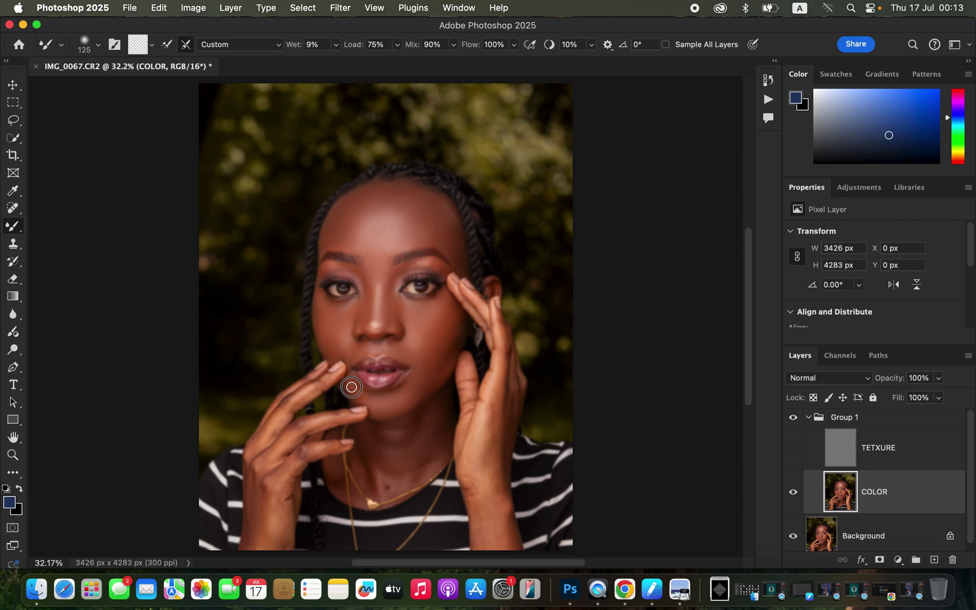
mouse_move(328, 345)
left_mouse_down()
mouse_move(320, 312)
mouse_move(345, 311)
mouse_move(321, 300)
mouse_move(347, 308)
mouse_move(375, 294)
mouse_move(368, 286)
mouse_move(377, 305)
mouse_move(377, 278)
left_mouse_up()
- Enlarge the Mixer Brush and blend the forehead again, plus the neck, both hands and the forearms
key("bracketright")
mouse_move(359, 223)
left_mouse_down()
mouse_move(370, 212)
mouse_move(404, 216)
mouse_move(434, 225)
mouse_move(455, 249)
left_mouse_up()
mouse_move(427, 414)
left_mouse_down()
mouse_move(414, 432)
mouse_move(391, 429)
mouse_move(399, 476)
mouse_move(391, 442)
mouse_move(377, 433)
mouse_move(427, 422)
mouse_move(432, 443)
mouse_move(385, 444)
mouse_move(389, 482)
mouse_move(377, 442)
mouse_move(381, 468)
mouse_move(361, 464)
mouse_move(281, 496)
mouse_move(266, 538)
mouse_move(257, 480)
left_mouse_up()
mouse_move(480, 504)
left_mouse_down()
mouse_move(487, 472)
mouse_move(481, 510)
mouse_move(492, 541)
mouse_move(483, 481)
mouse_move(492, 394)
left_mouse_up()
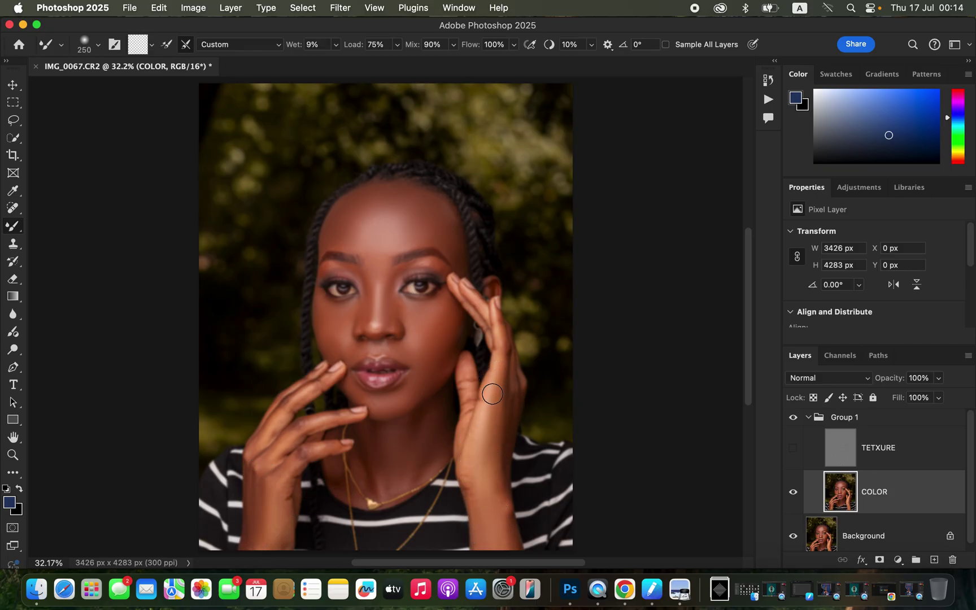
mouse_move(498, 343)
left_mouse_down()
mouse_move(511, 410)
mouse_move(476, 407)
left_mouse_up()
mouse_move(303, 399)
left_mouse_down()
mouse_move(286, 411)
mouse_move(305, 391)
mouse_move(285, 397)
left_mouse_up()
mouse_move(295, 436)
left_mouse_down()
mouse_move(310, 456)
mouse_move(335, 445)
mouse_move(300, 455)
mouse_move(286, 470)
mouse_move(277, 485)
mouse_move(283, 534)
left_mouse_up()
- Even out remaining tone transitions on the forearms, forehead, chin and the cheek beside the raised hand with the Mixer Brush
key("super+minus")
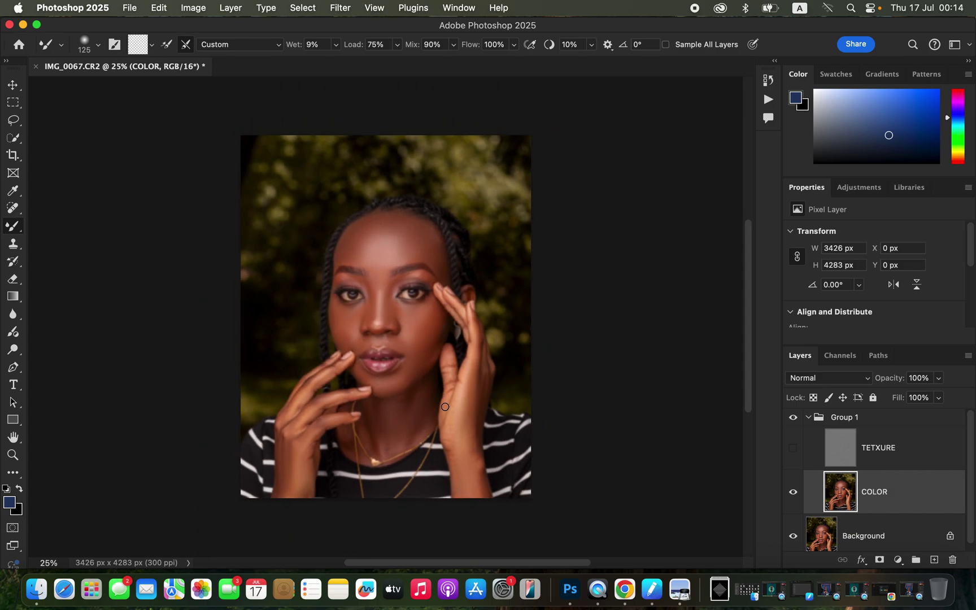
mouse_move(457, 488)
left_mouse_down()
mouse_move(452, 447)
mouse_move(463, 445)
left_mouse_up()
mouse_move(351, 253)
left_mouse_down()
mouse_move(372, 221)
mouse_move(428, 255)
mouse_move(432, 237)
mouse_move(441, 258)
left_mouse_up()
mouse_move(333, 407)
left_mouse_down()
mouse_move(304, 416)
mouse_move(298, 406)
mouse_move(282, 487)
left_mouse_up()
left_click(347, 438)
mouse_move(409, 384)
left_mouse_down()
mouse_move(422, 359)
mouse_move(413, 338)
left_mouse_up()
left_click_drag(427, 335, 429, 355)
- Show the TETXURE layer again and toggle Group 1's visibility to compare the smoothed skin with the original
left_click(793, 449)
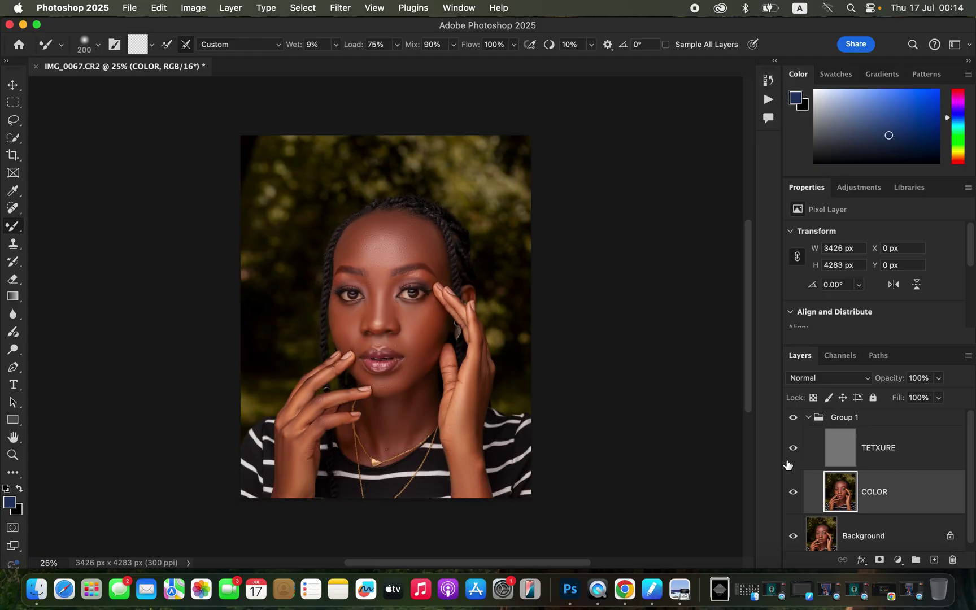
left_click(791, 417)
left_click(792, 416)
left_click(793, 417)
- Refine the forehead, cheeks and chin on the COLOR layer with a 200 px Mixer Brush while the texture is visible
mouse_move(384, 251)
left_mouse_down()
mouse_move(371, 234)
mouse_move(345, 240)
mouse_move(357, 227)
mouse_move(406, 236)
mouse_move(441, 263)
left_mouse_up()
mouse_move(425, 326)
left_mouse_down()
mouse_move(399, 342)
mouse_move(418, 349)
mouse_move(410, 376)
mouse_move(391, 382)
left_mouse_up()
left_click_drag(342, 332, 340, 336)
- Select the TETXURE layer and set up the Clone Stamp with a Soft Round brush sampling Current Layer only
left_click(895, 455)
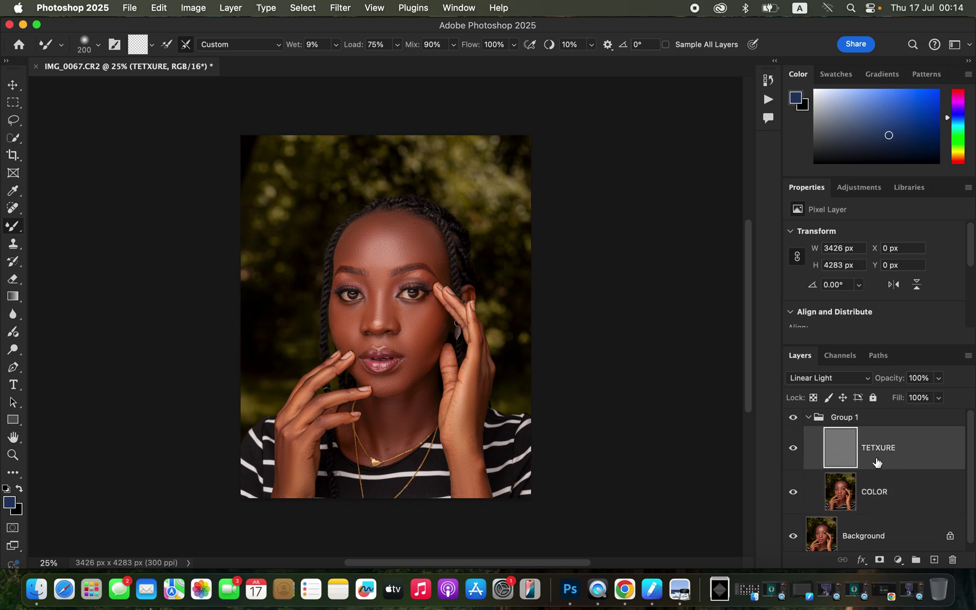
left_click(13, 246)
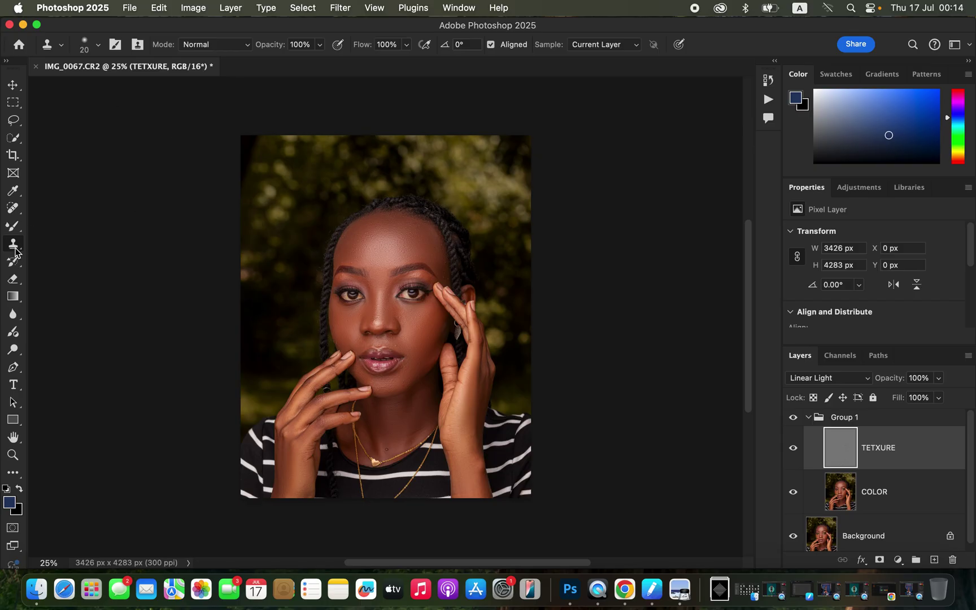
left_click(97, 46)
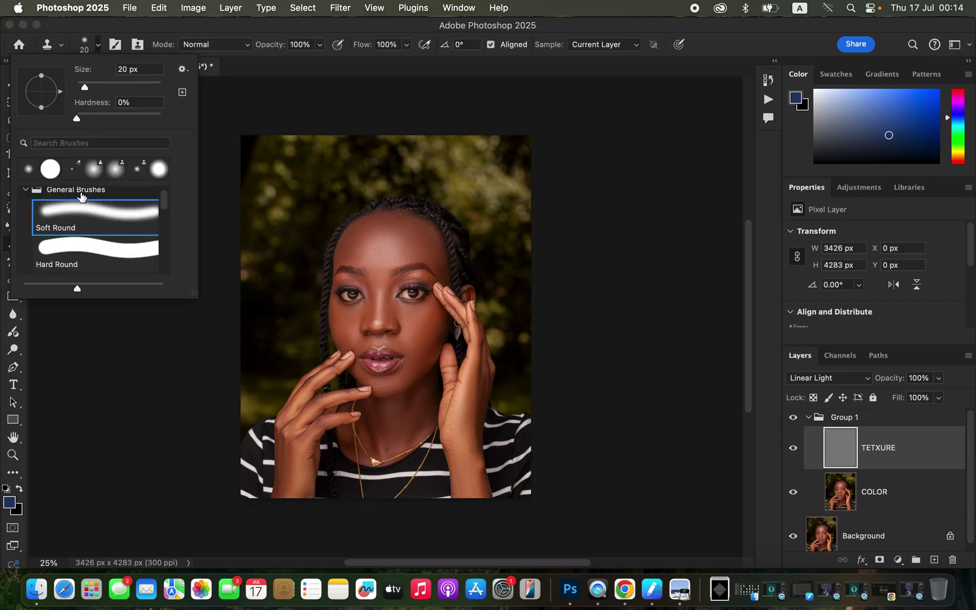
left_click(183, 32)
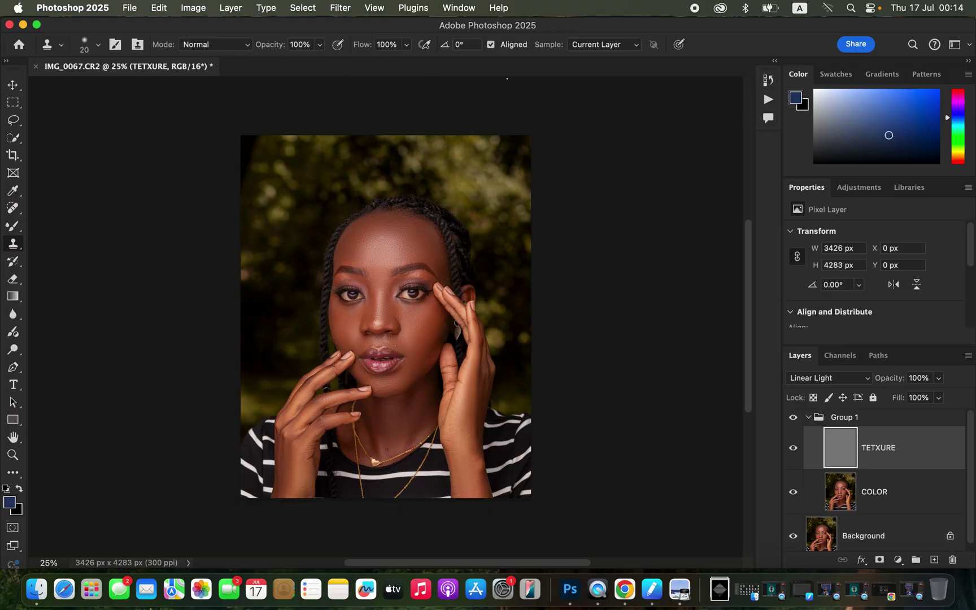
left_click(599, 44)
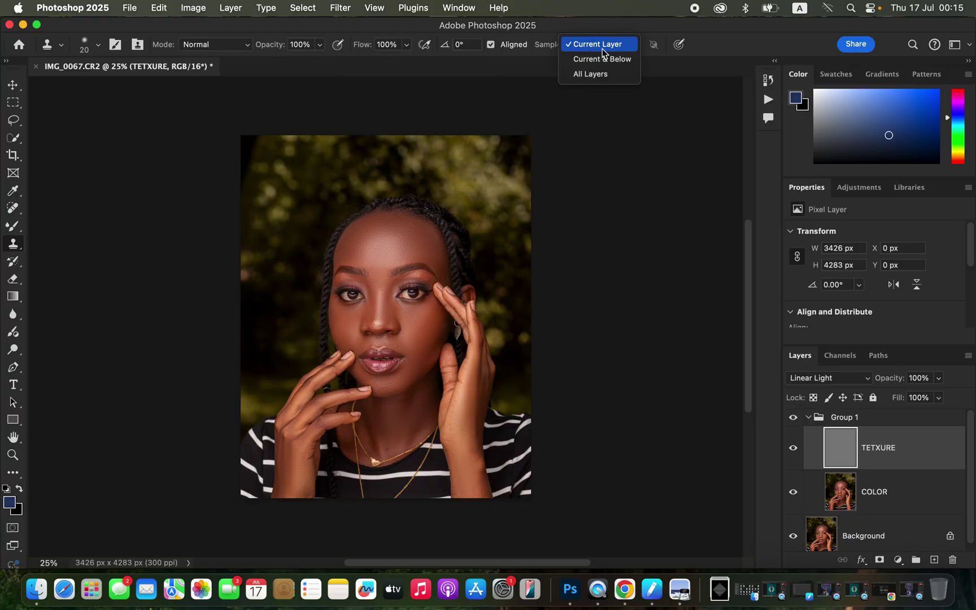
left_click(600, 46)
- Clone clean skin texture over the bumps above the eyebrow and temple near the raised fingers with a 50 px brush
scroll(400, 389, "up", 4)
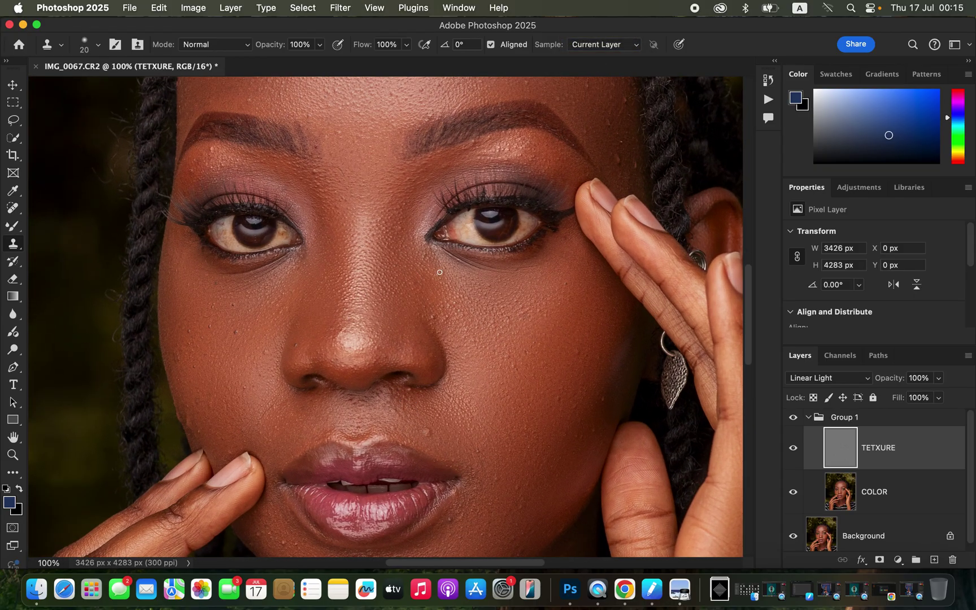
scroll(451, 272, "up", 10)
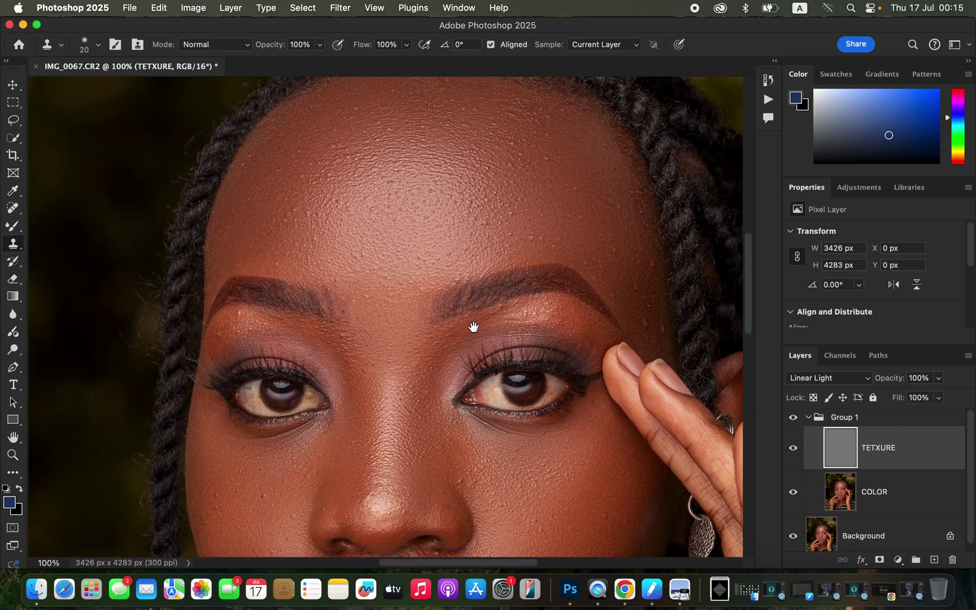
scroll(473, 327, "up", 1)
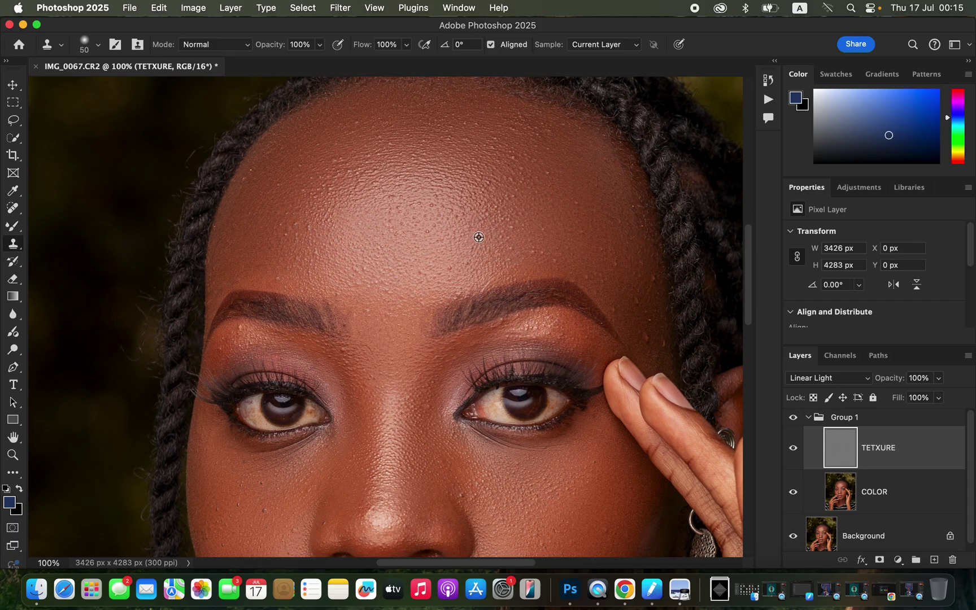
left_click(563, 259)
left_click(594, 273, "alt")
left_click(613, 292, "alt")
left_click(615, 269)
left_click(614, 252)
left_click_drag(614, 251, 637, 264)
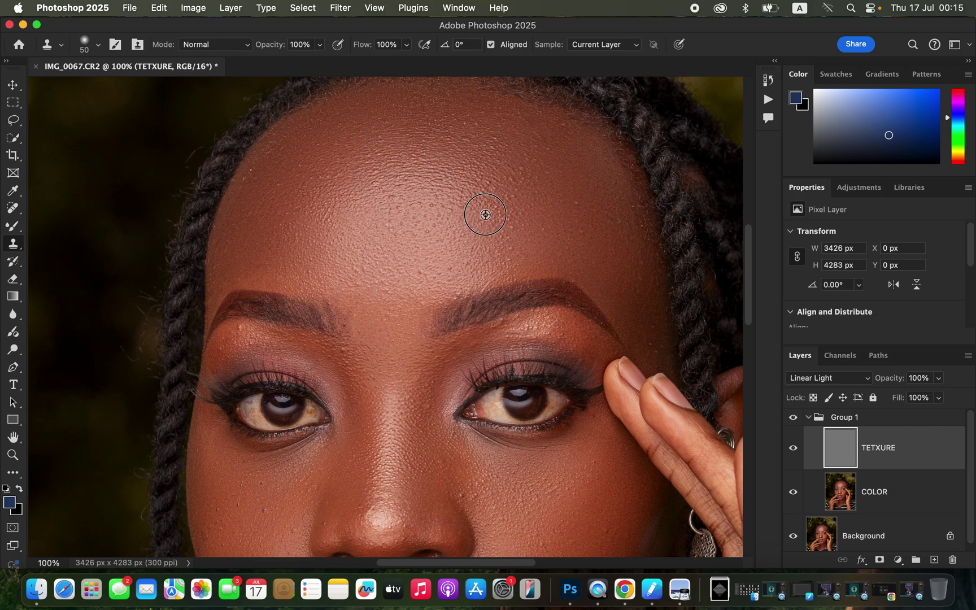
- Clone clean texture over the remaining bumps across the centre and both sides of the forehead
left_click(524, 196, "alt")
left_click_drag(521, 178, 526, 174)
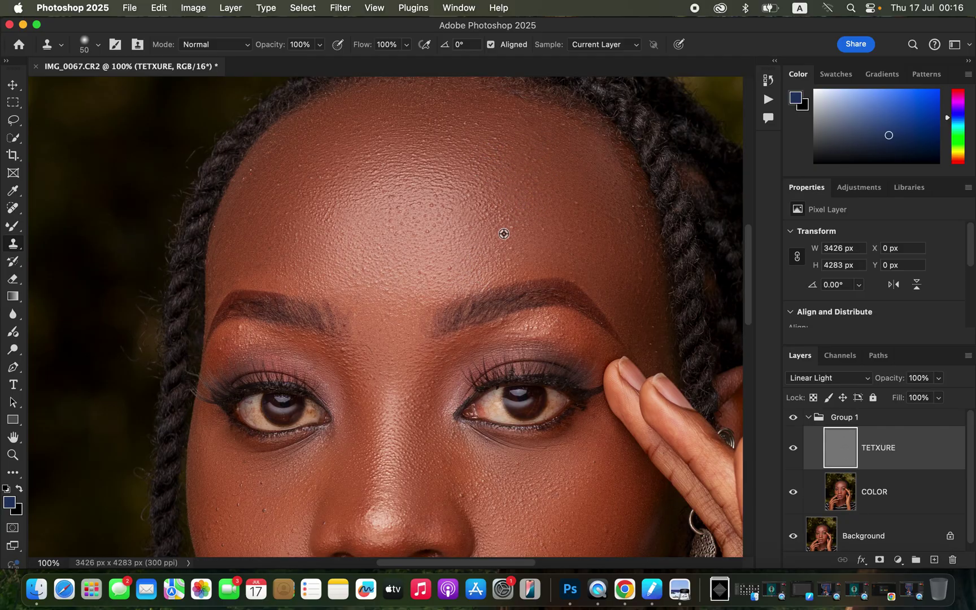
left_click_drag(472, 206, 423, 207)
left_click(245, 219, "alt")
left_click_drag(238, 267, 216, 277)
left_click(438, 287, "alt")
left_click(421, 271)
left_click(450, 278, "alt")
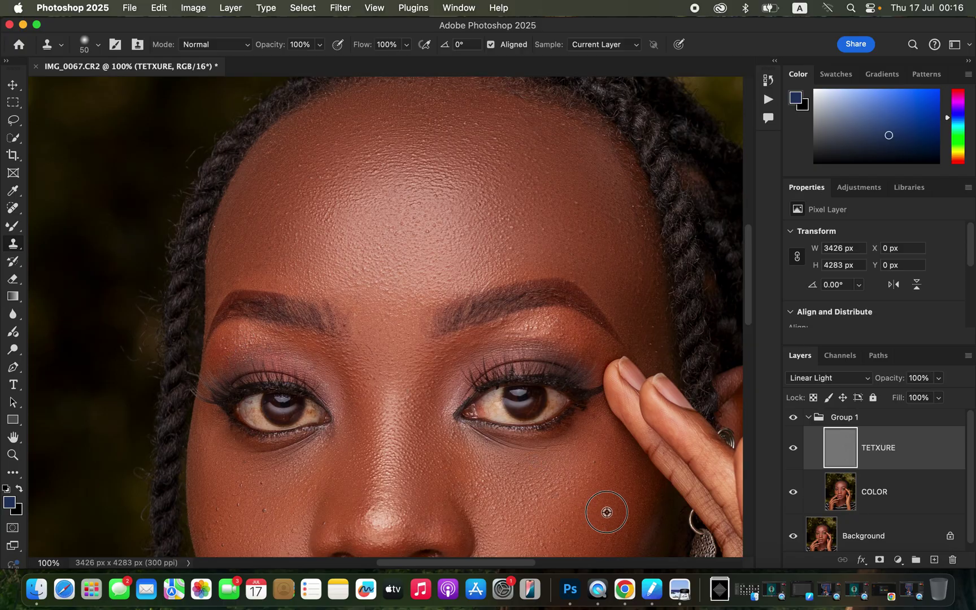
- Clone smooth texture over the blemishes on the chin below the lip corner with a 70 px brush
key("cmd+minus")
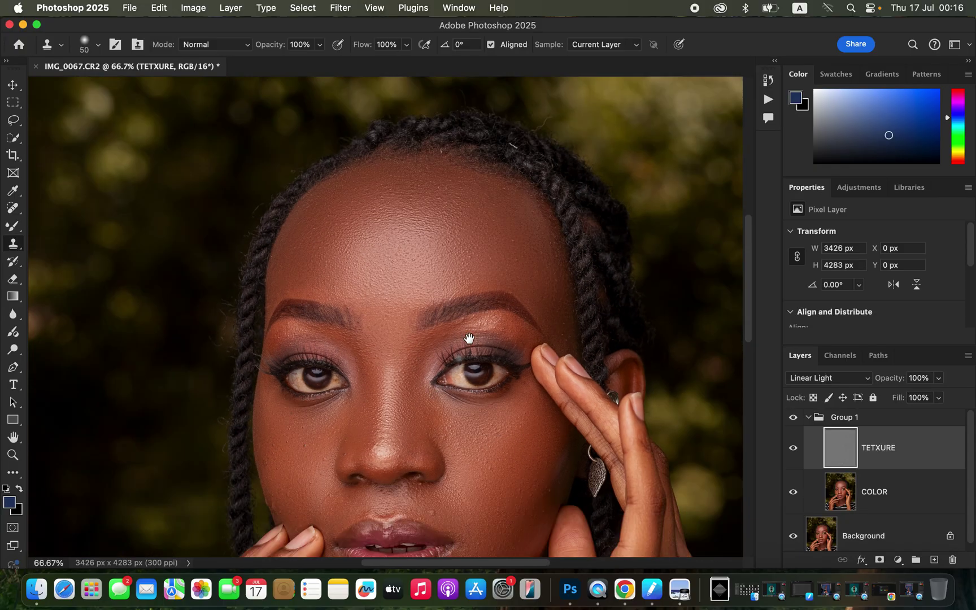
scroll(477, 341, "down", 5)
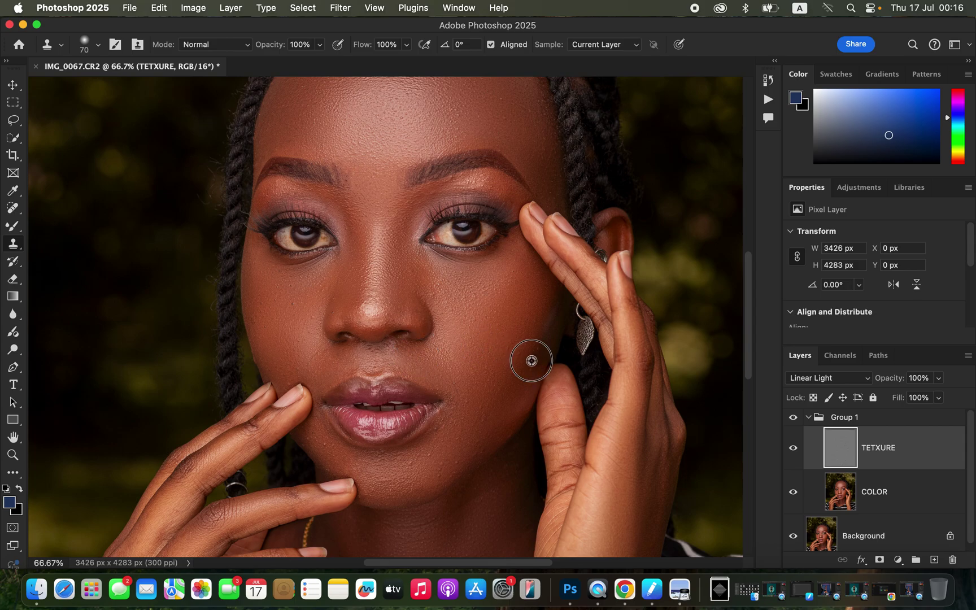
left_click(431, 458, "alt")
left_click(453, 451)
left_click(438, 468, "alt")
left_click(454, 460)
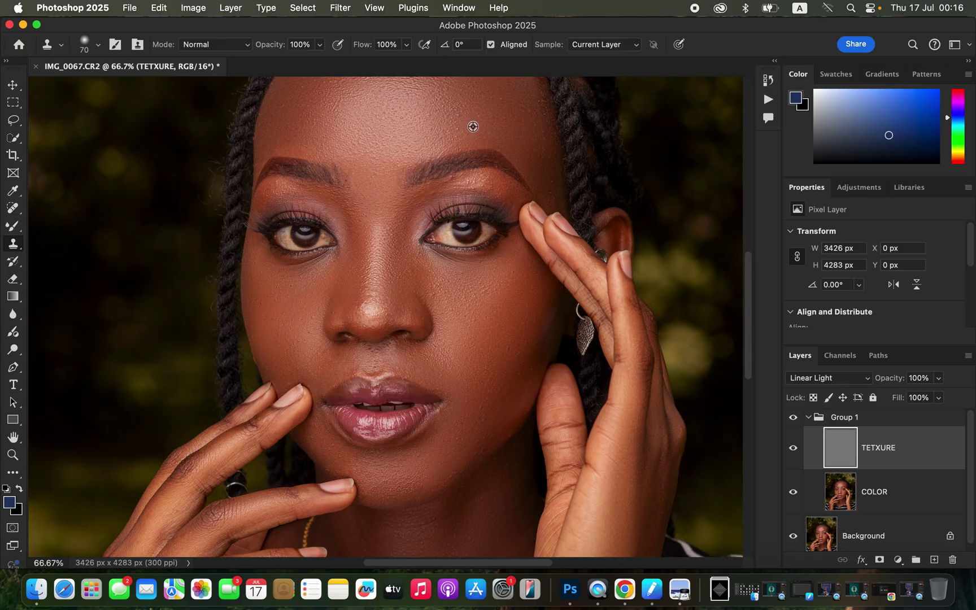
- Clone clean texture over the central forehead, and cover the small mark on the neck with a 125 px brush
left_click(405, 128, "alt")
left_click_drag(401, 106, 389, 106)
left_click(294, 367, "alt")
key("super+minus")
key("super+minus")
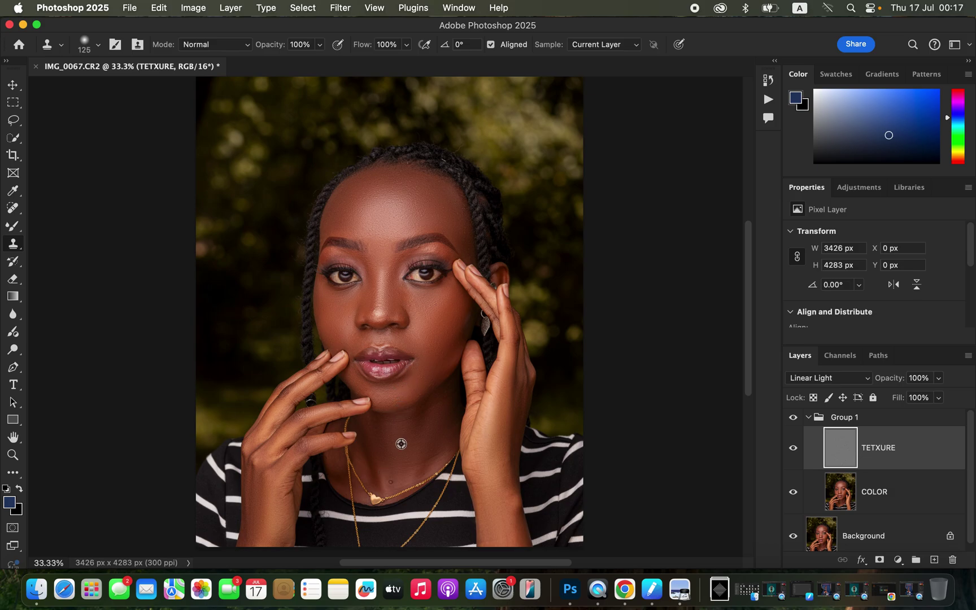
left_click_drag(400, 472, 389, 481)
- Collapse Group 1 and toggle its visibility to compare the portrait before and after the skin retouch
left_click(807, 418)
left_click(794, 421)
left_click(794, 420)
left_click(794, 421)
left_click(794, 421)
key("super+minus")
key("super+equal")
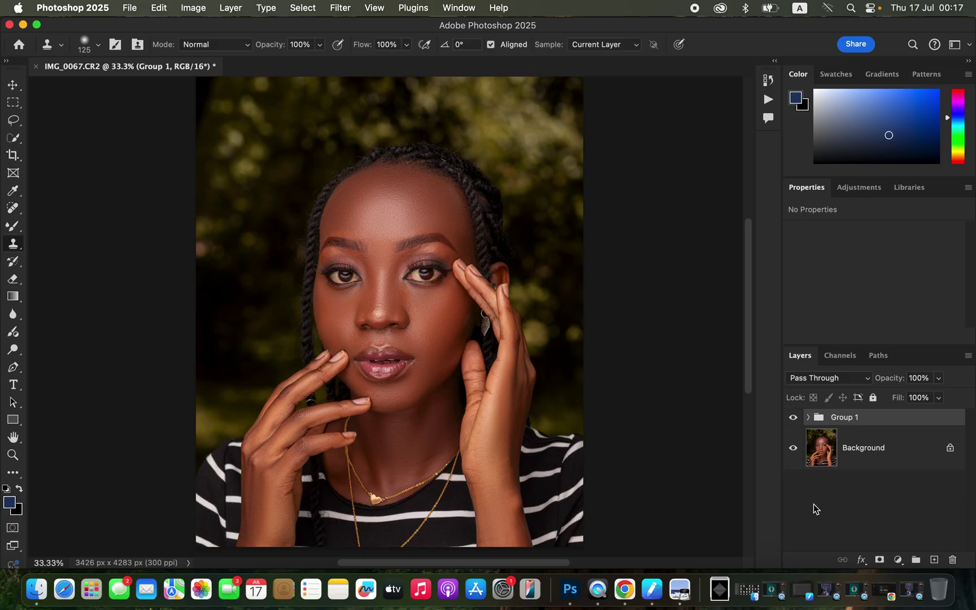
- Stamp all visible layers into a new top layer and select the subject automatically
key("super+alt+shift+e")
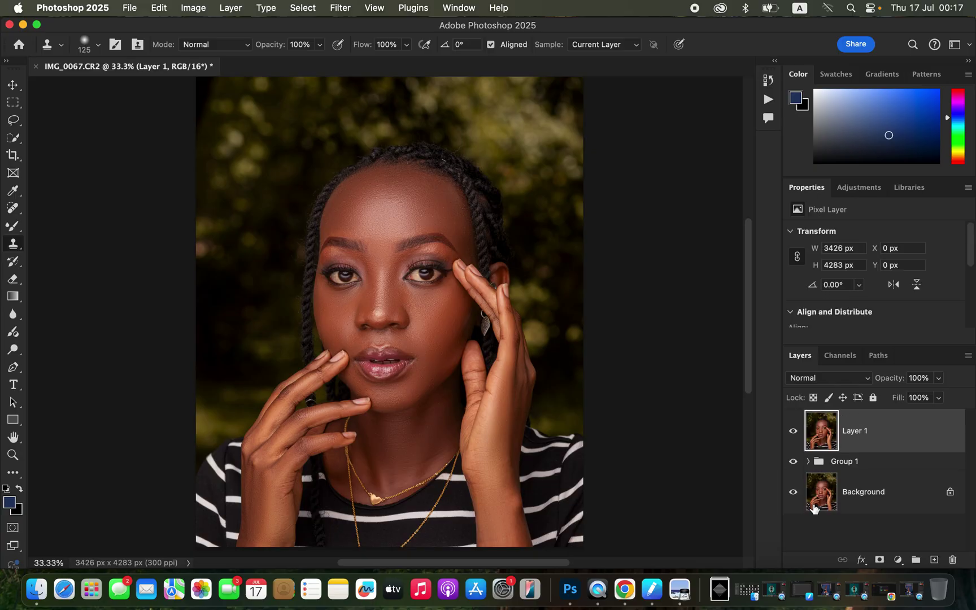
left_click(304, 8)
left_click(312, 163)
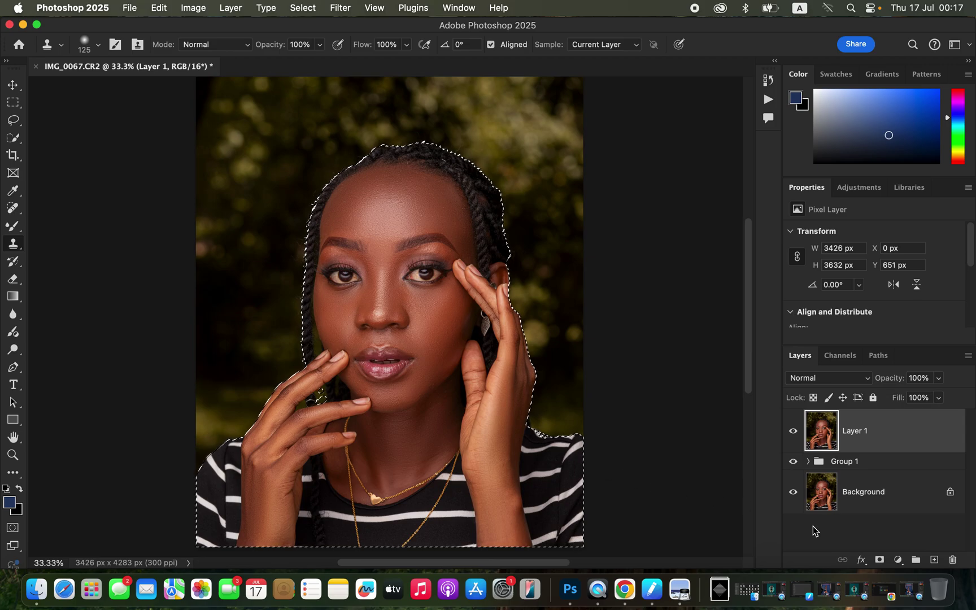
- Add an empty layer above the merged layer and set its blend mode to Color
left_click(934, 559)
left_click(828, 378)
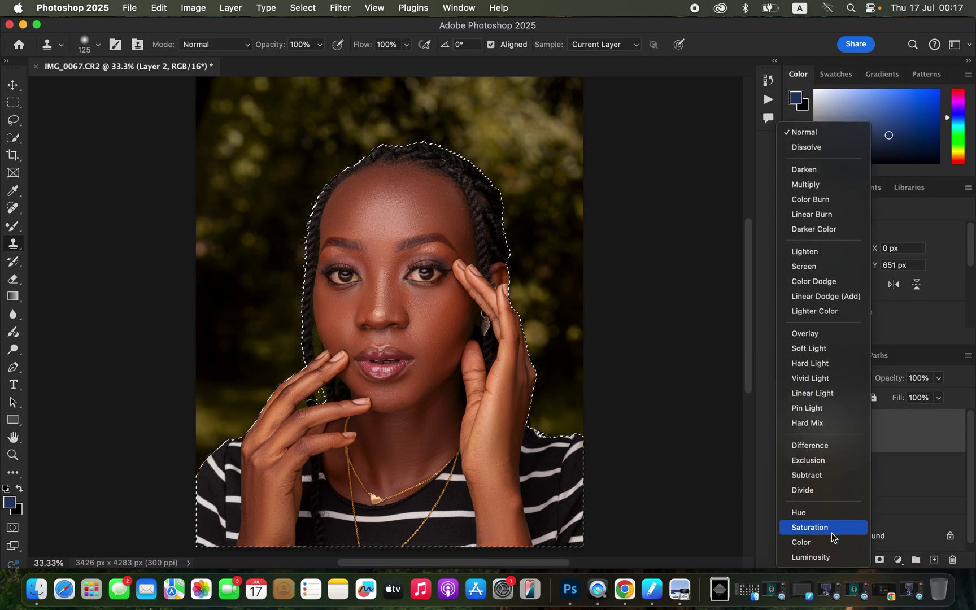
left_click(813, 542)
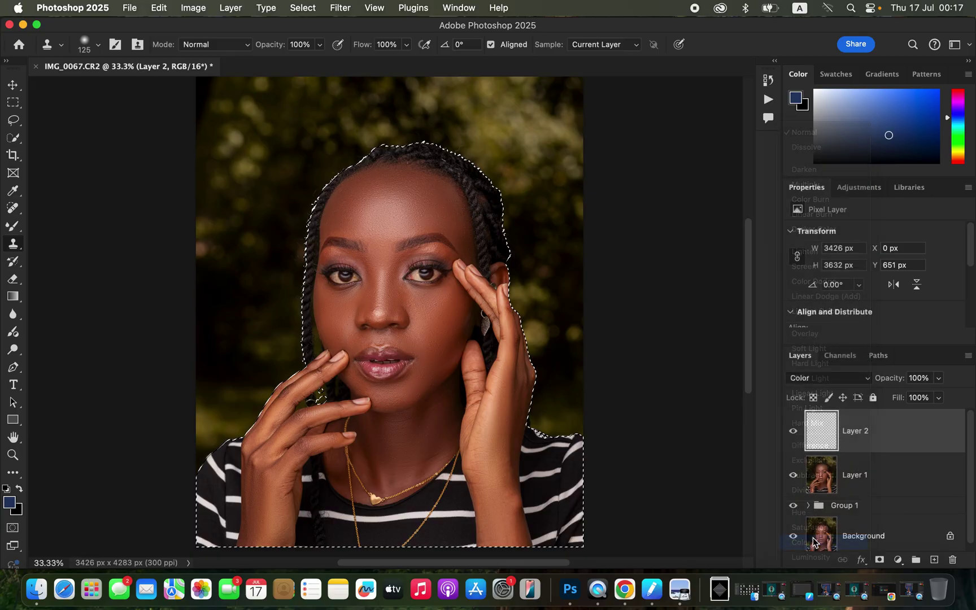
- Set up the regular Brush tool with the Soft Round preset at 80 px and 100% flow
left_click(10, 230)
left_click(63, 225)
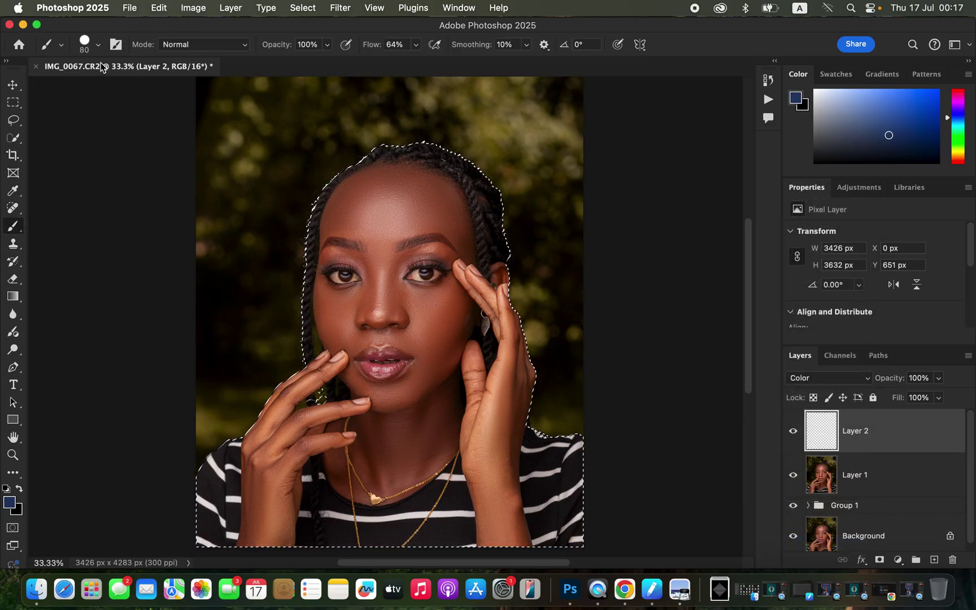
left_click(97, 46)
left_click(101, 210)
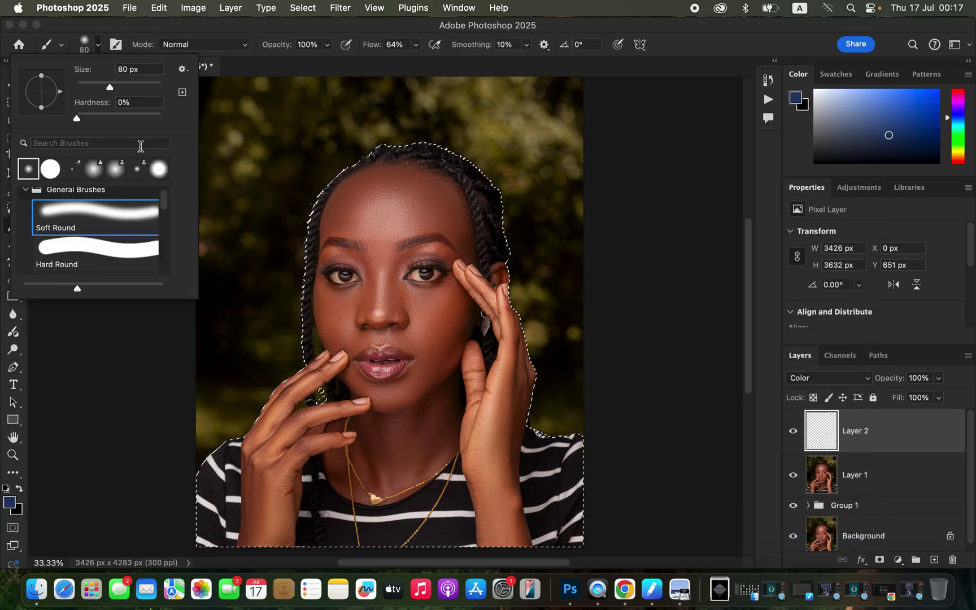
left_click(200, 32)
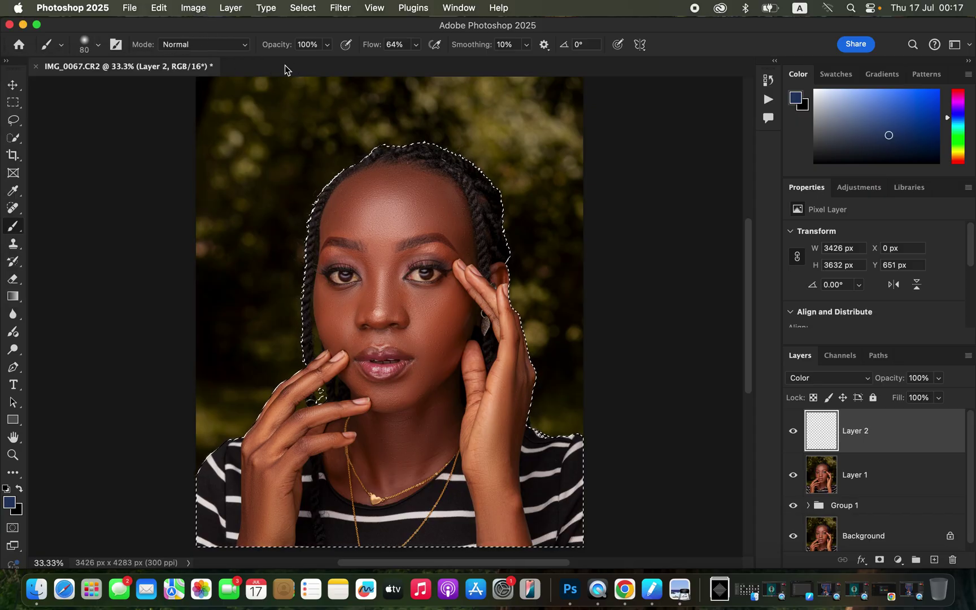
left_click(416, 45)
left_click_drag(416, 60, 440, 62)
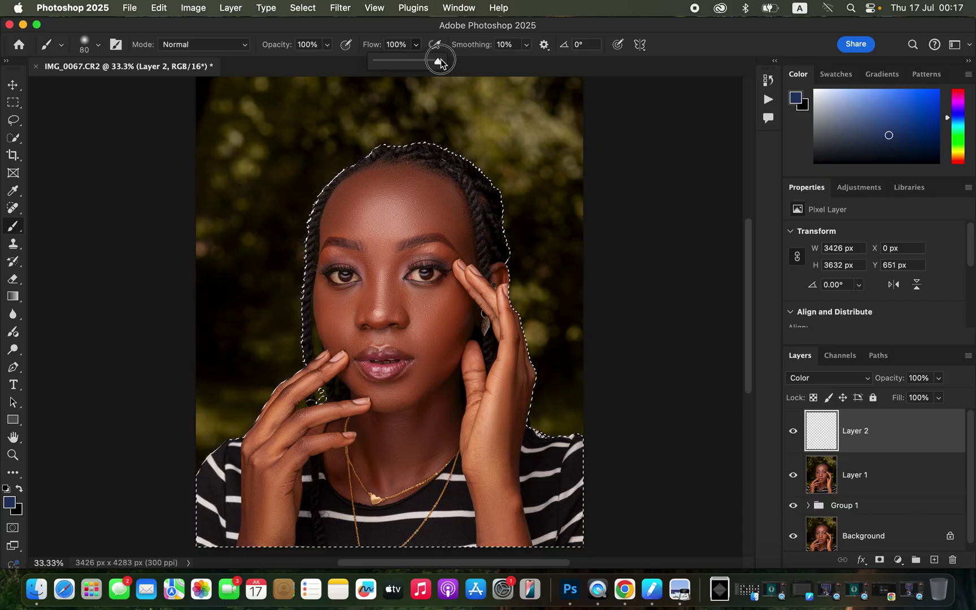
left_click(515, 74)
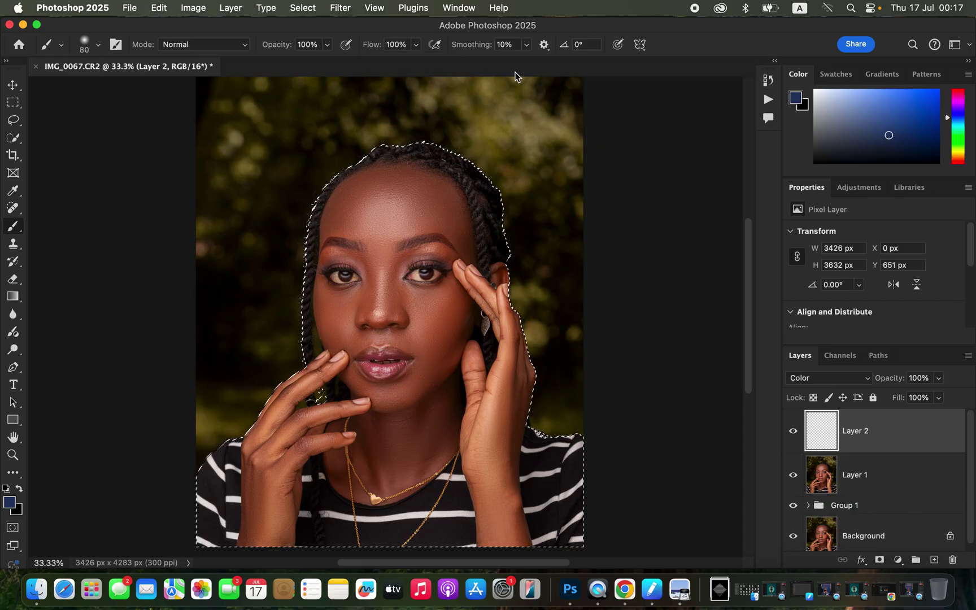
- Enlarge the brush to 300 px and sample a warm red-brown skin tone from the cheek below the eye
key("super+equal")
left_click_drag(449, 286, 427, 268)
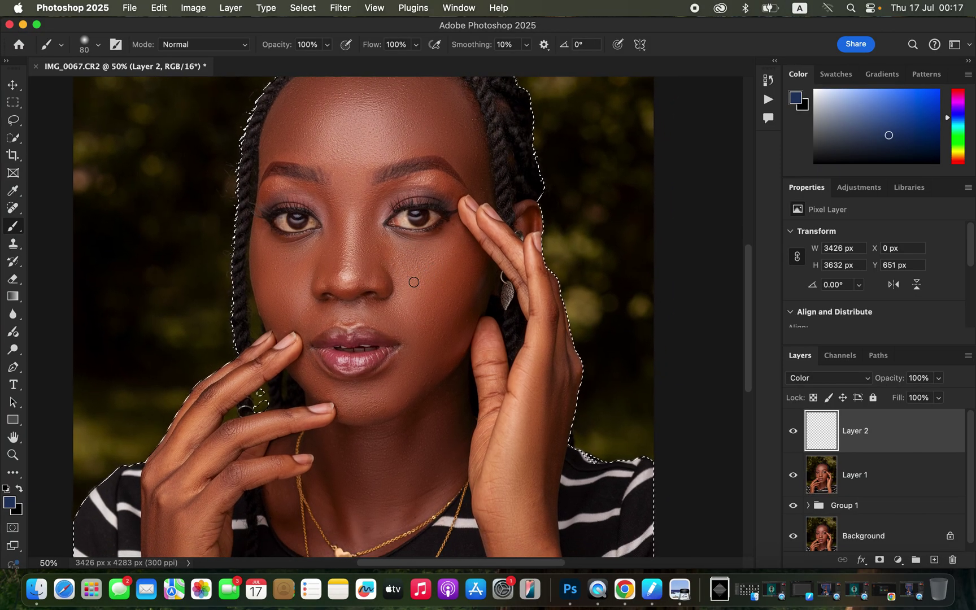
key("bracketright")
key("bracketright")
key("bracketright")
key("bracketright")
key("bracketright")
key("bracketright")
key("bracketright")
key("bracketright")
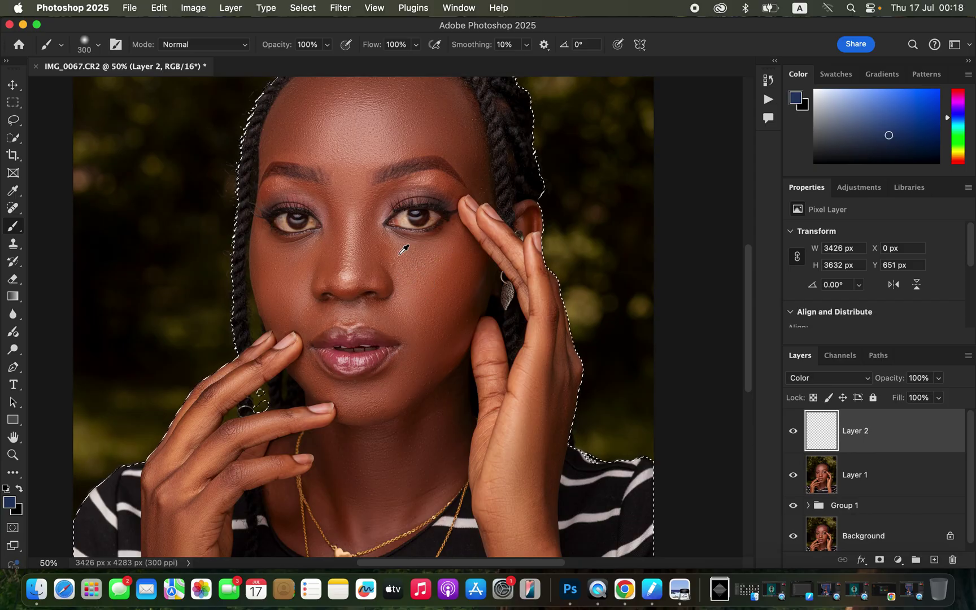
left_click(452, 245, "alt")
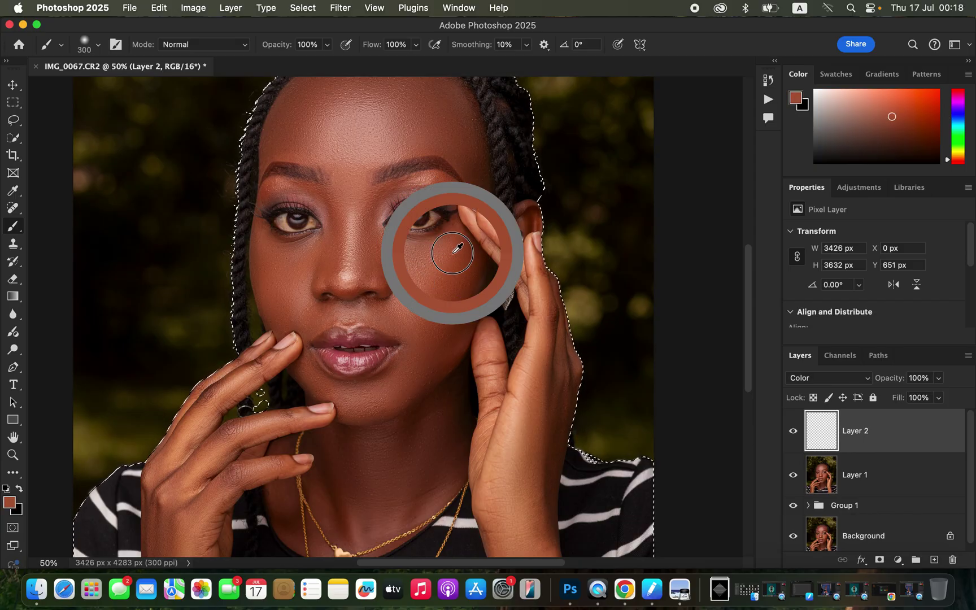
left_click(455, 254, "alt")
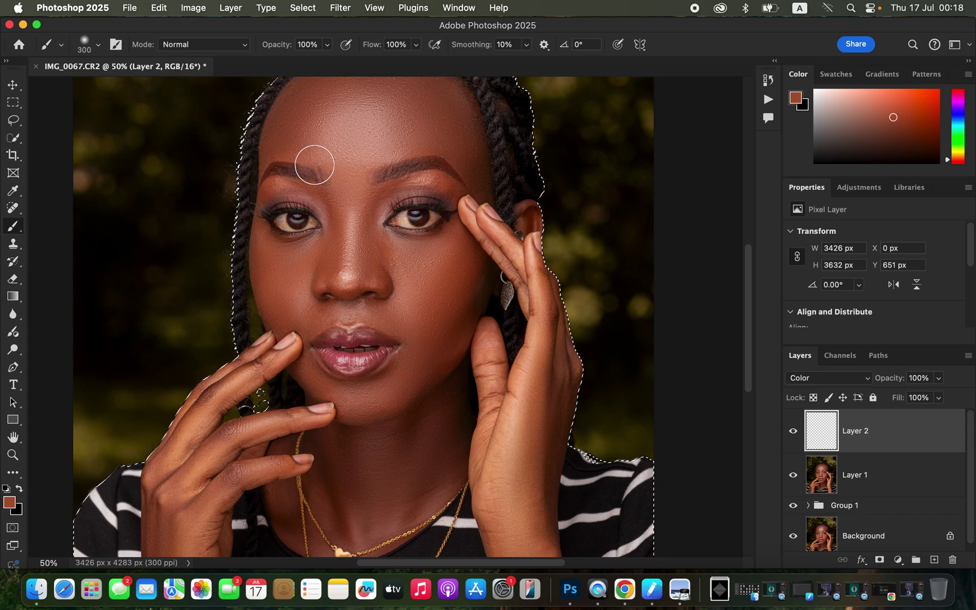
- Paint the sampled skin tone over the face, forehead, neck, hands and forearms with the 300 px brush
mouse_move(358, 265)
left_mouse_down()
mouse_move(354, 230)
mouse_move(347, 276)
mouse_move(326, 284)
mouse_move(281, 269)
mouse_move(296, 302)
mouse_move(335, 308)
mouse_move(334, 297)
mouse_move(394, 293)
mouse_move(388, 268)
mouse_move(361, 263)
mouse_move(434, 338)
mouse_move(419, 370)
mouse_move(368, 418)
mouse_move(316, 398)
mouse_move(364, 420)
mouse_move(349, 461)
mouse_move(350, 501)
mouse_move(378, 507)
mouse_move(419, 456)
mouse_move(443, 394)
mouse_move(440, 408)
mouse_move(447, 325)
mouse_move(473, 251)
mouse_move(462, 275)
mouse_move(410, 188)
mouse_move(346, 118)
mouse_move(328, 139)
mouse_move(361, 111)
left_mouse_up()
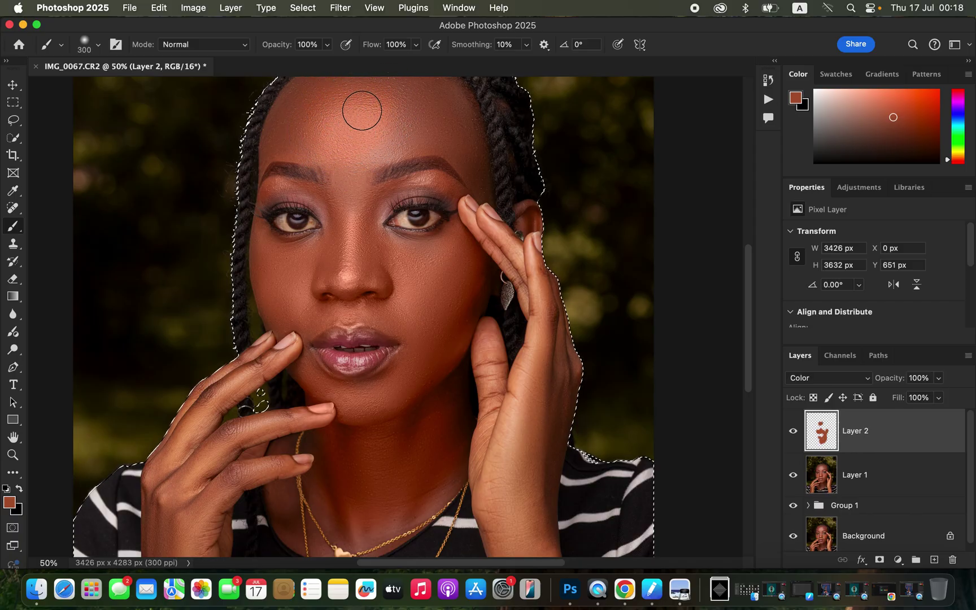
key("super+minus")
key("super+minus")
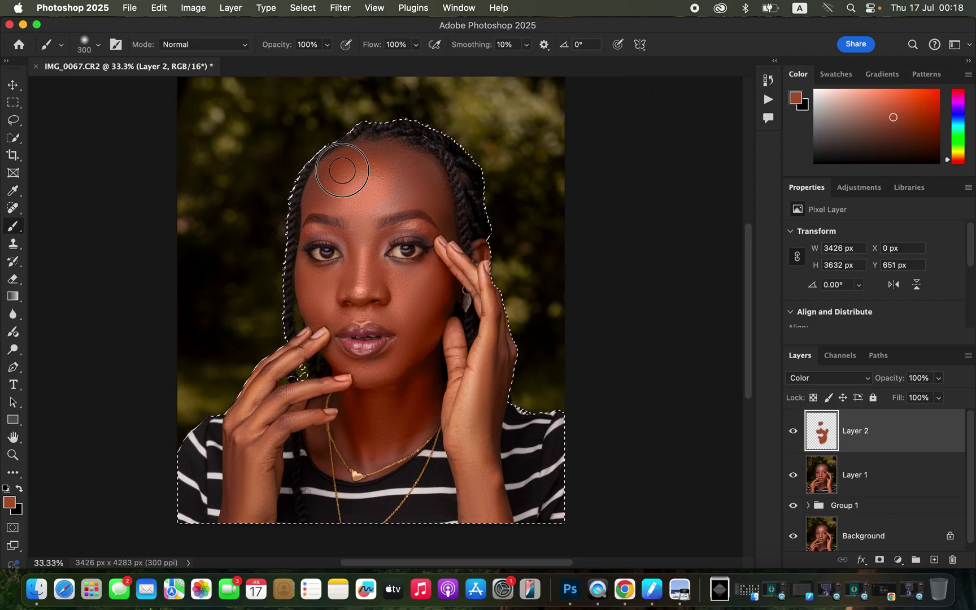
mouse_move(318, 197)
left_mouse_down()
mouse_move(372, 196)
mouse_move(360, 218)
mouse_move(392, 188)
mouse_move(408, 195)
mouse_move(367, 156)
mouse_move(418, 173)
mouse_move(439, 196)
mouse_move(415, 166)
mouse_move(486, 308)
mouse_move(498, 380)
mouse_move(471, 373)
mouse_move(454, 353)
mouse_move(464, 462)
mouse_move(477, 487)
mouse_move(479, 444)
mouse_move(488, 451)
mouse_move(490, 509)
mouse_move(466, 437)
mouse_move(473, 483)
mouse_move(494, 364)
mouse_move(473, 393)
mouse_move(413, 391)
mouse_move(389, 412)
mouse_move(337, 424)
mouse_move(249, 423)
mouse_move(241, 526)
mouse_move(262, 482)
left_mouse_up()
- Reduce the brush to 150 px and paint the skin tone over the fingers, neck and upper chest
key("bracketleft")
key("bracketleft")
key("bracketleft")
key("bracketleft")
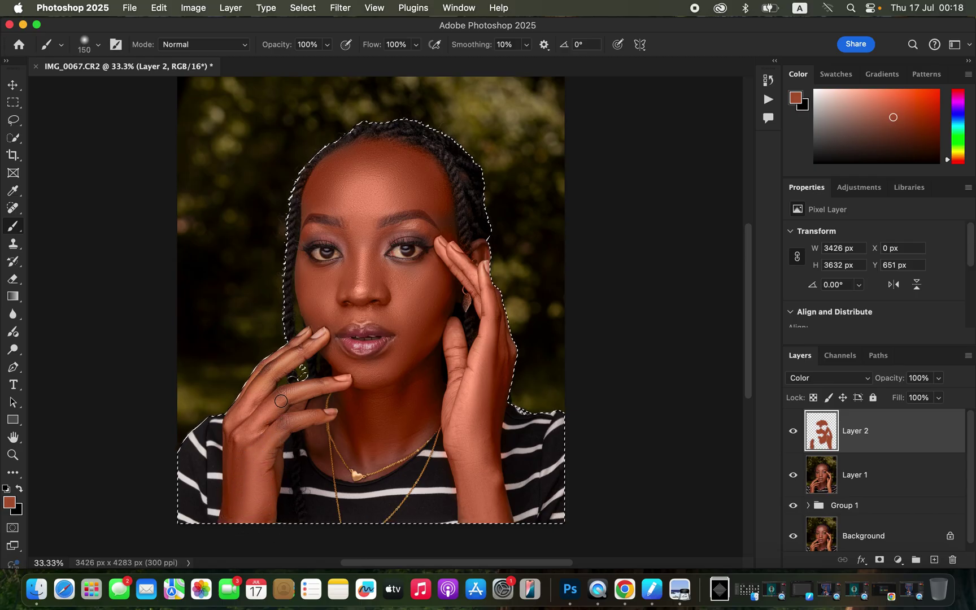
mouse_move(290, 392)
left_mouse_down()
mouse_move(322, 384)
mouse_move(292, 422)
mouse_move(310, 417)
mouse_move(288, 430)
mouse_move(317, 419)
left_mouse_up()
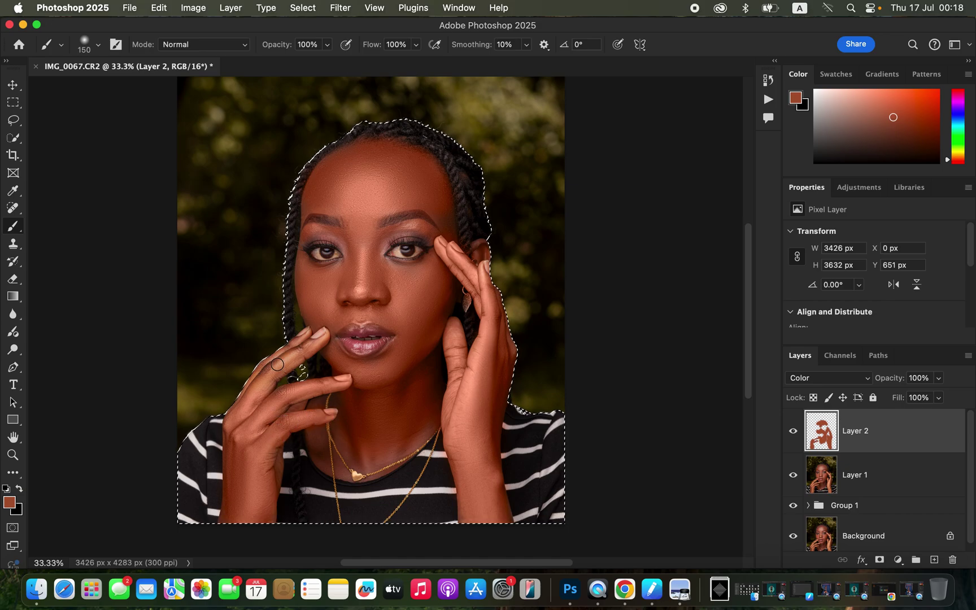
mouse_move(262, 377)
left_mouse_down()
mouse_move(316, 333)
mouse_move(302, 262)
mouse_move(322, 334)
mouse_move(364, 381)
mouse_move(347, 371)
mouse_move(347, 452)
mouse_move(367, 464)
mouse_move(432, 420)
mouse_move(399, 437)
left_mouse_up()
mouse_move(315, 433)
left_mouse_down()
mouse_move(325, 470)
mouse_move(374, 470)
left_mouse_up()
mouse_move(301, 418)
left_mouse_down()
mouse_move(271, 419)
mouse_move(331, 381)
mouse_move(299, 356)
mouse_move(281, 368)
mouse_move(305, 351)
left_mouse_up()
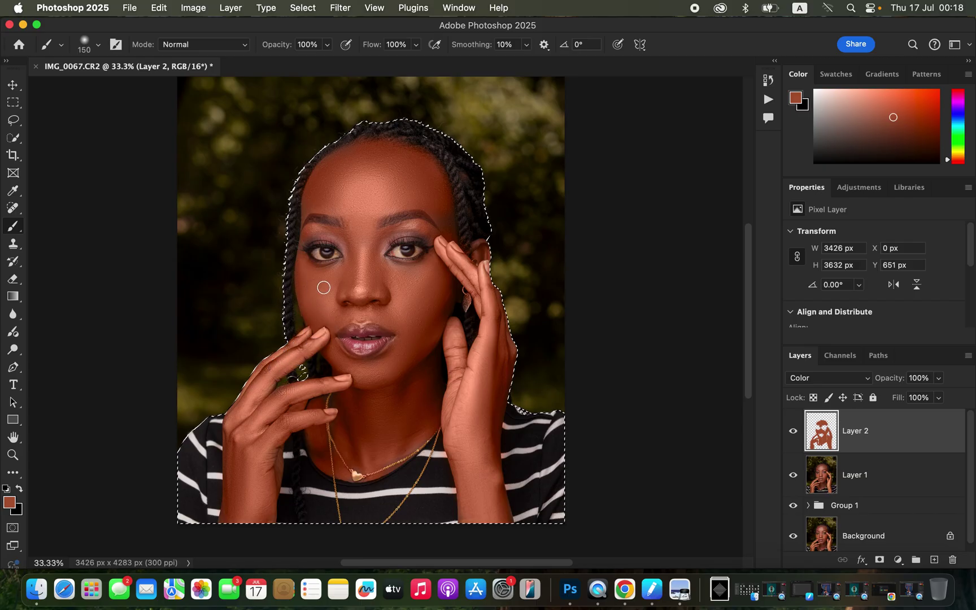
- Fill in the remaining uneven color on the cheeks, beside the eye and across the forehead with the 150 px brush
mouse_move(370, 279)
left_mouse_down()
mouse_move(379, 263)
mouse_move(413, 267)
left_mouse_up()
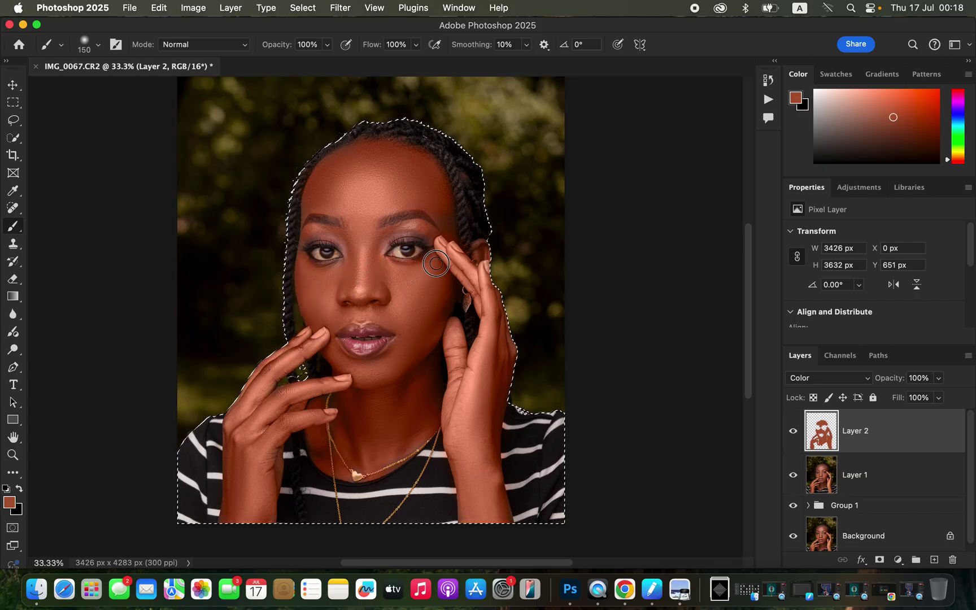
mouse_move(445, 218)
left_mouse_down()
mouse_move(450, 236)
mouse_move(443, 219)
left_mouse_up()
mouse_move(387, 197)
left_mouse_down()
mouse_move(322, 183)
mouse_move(353, 151)
mouse_move(330, 160)
mouse_move(374, 145)
mouse_move(409, 154)
mouse_move(332, 177)
left_mouse_up()
- Reduce the brush to 90 px and paint the face edges, brow areas, upper lip, fingertip and side of the neck
key("bracketleft")
key("bracketleft")
key("bracketleft")
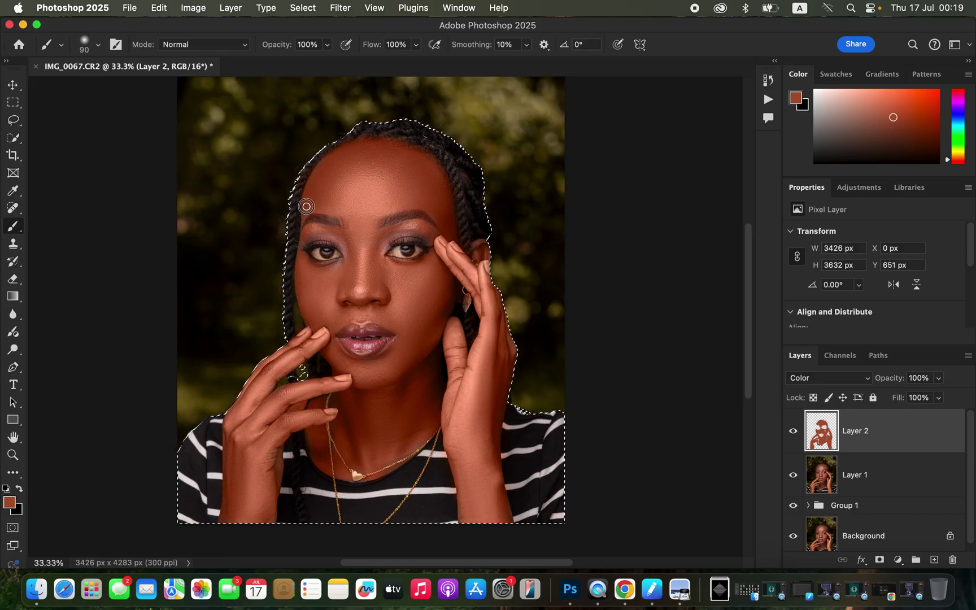
left_click(300, 257)
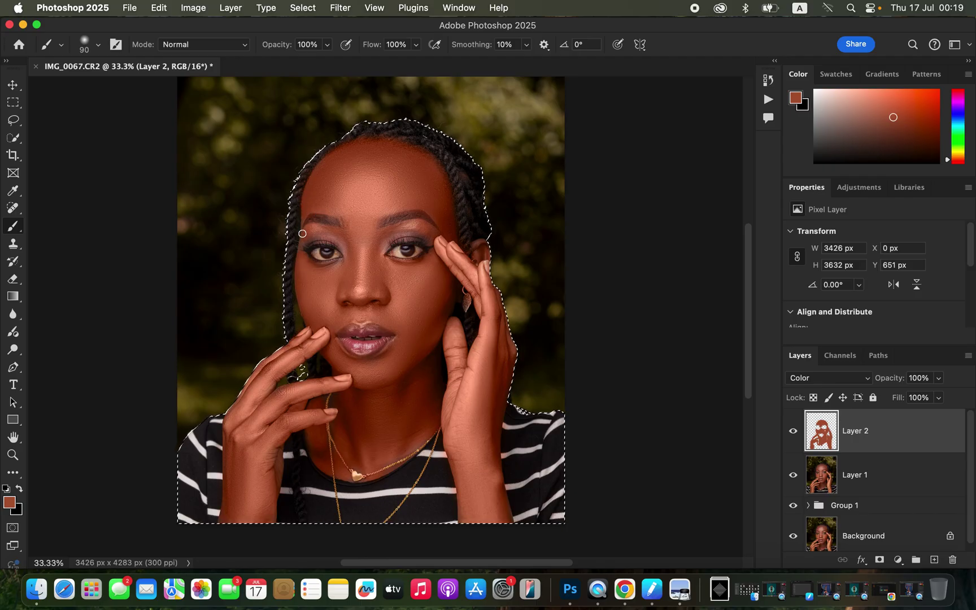
left_click(391, 229)
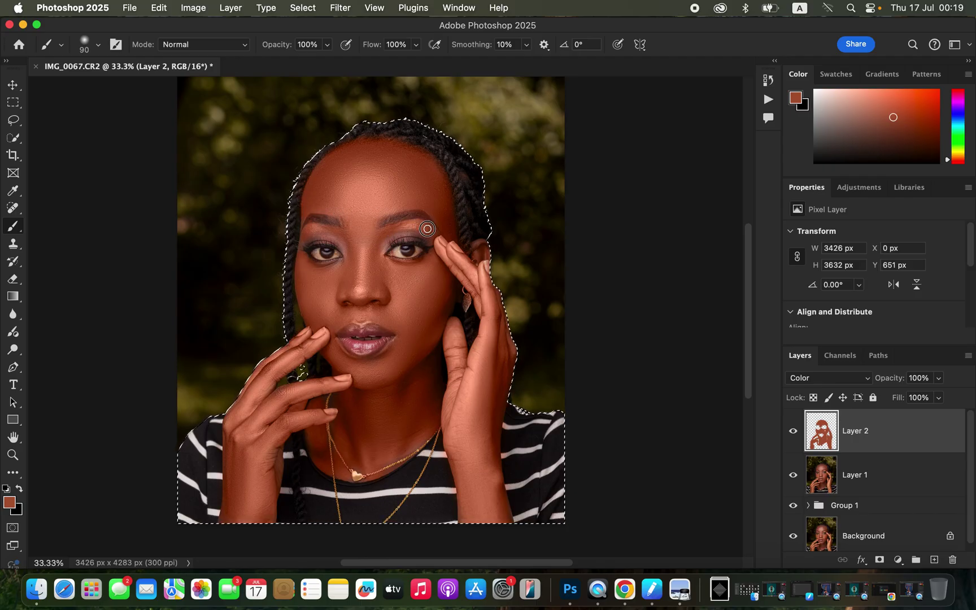
left_click_drag(451, 236, 444, 205)
left_click(441, 317)
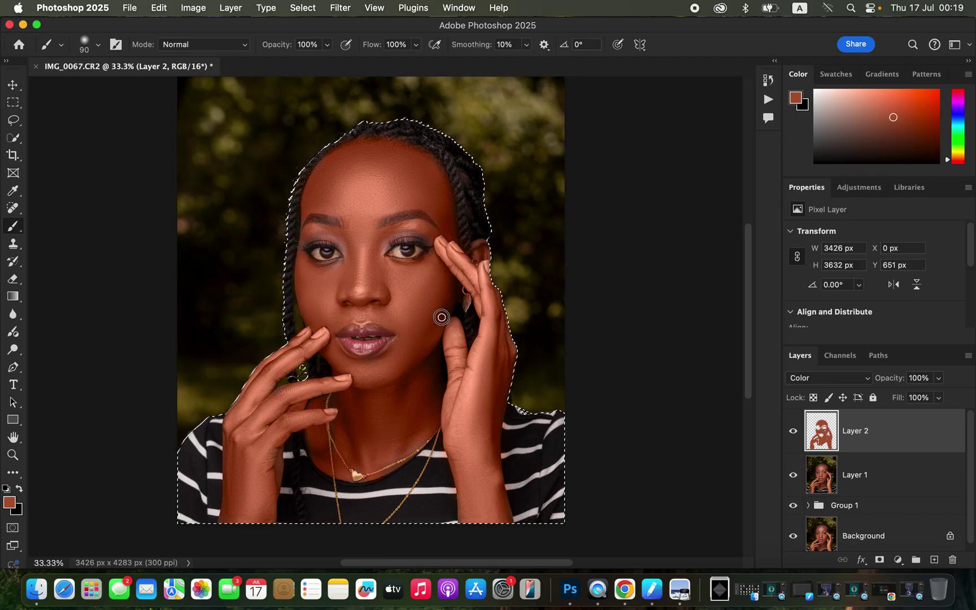
left_click_drag(353, 312, 329, 325)
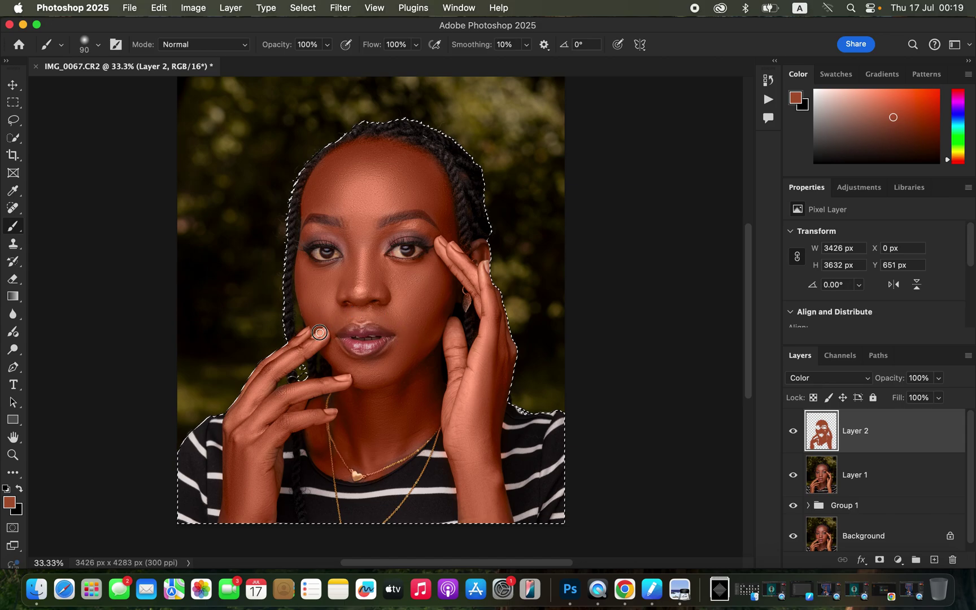
left_click_drag(310, 426, 315, 452)
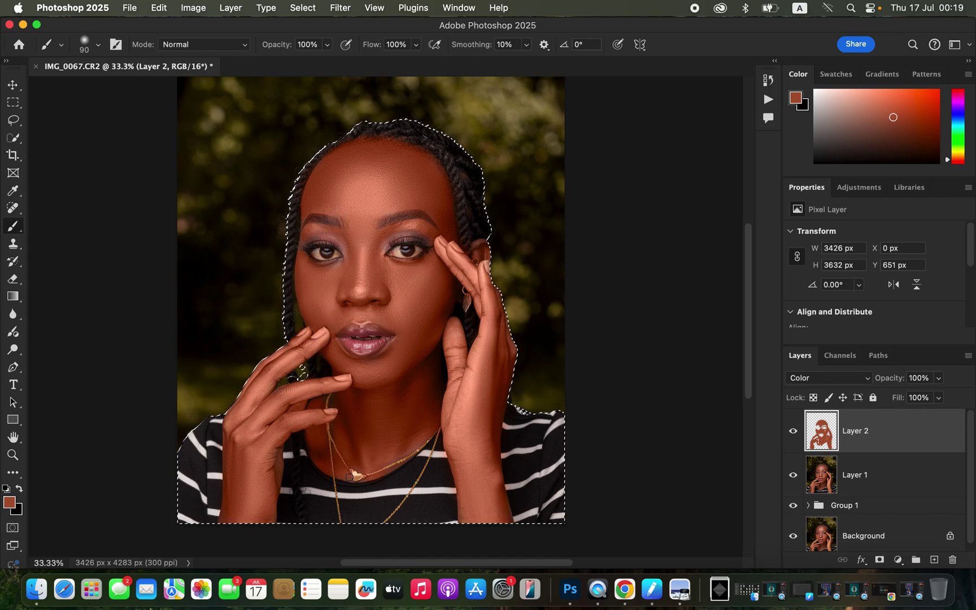
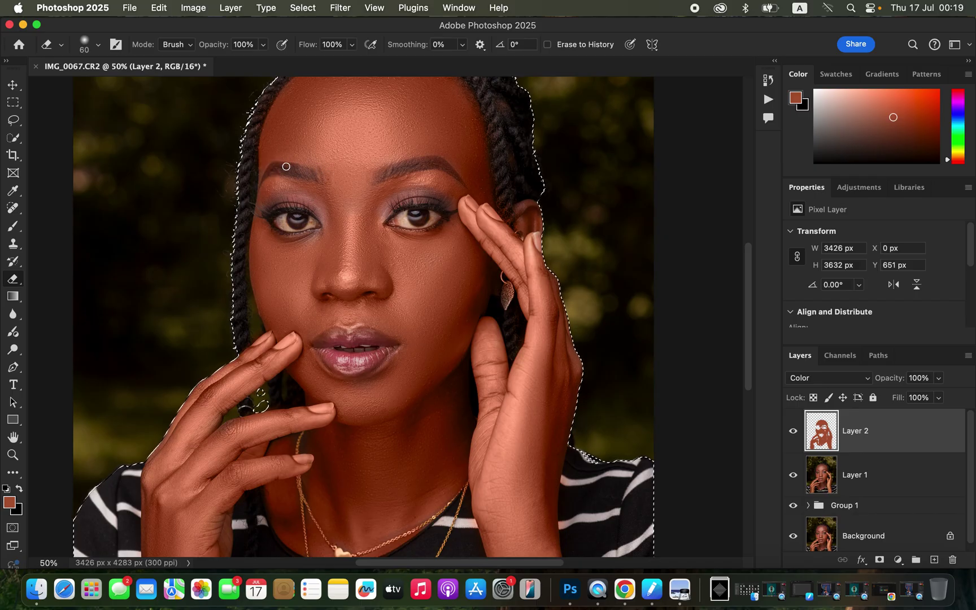
- Clean up the color beside the ear and raised hand with the Eraser, and touch up the cheek edge and mouth corner with the brush
key("b")
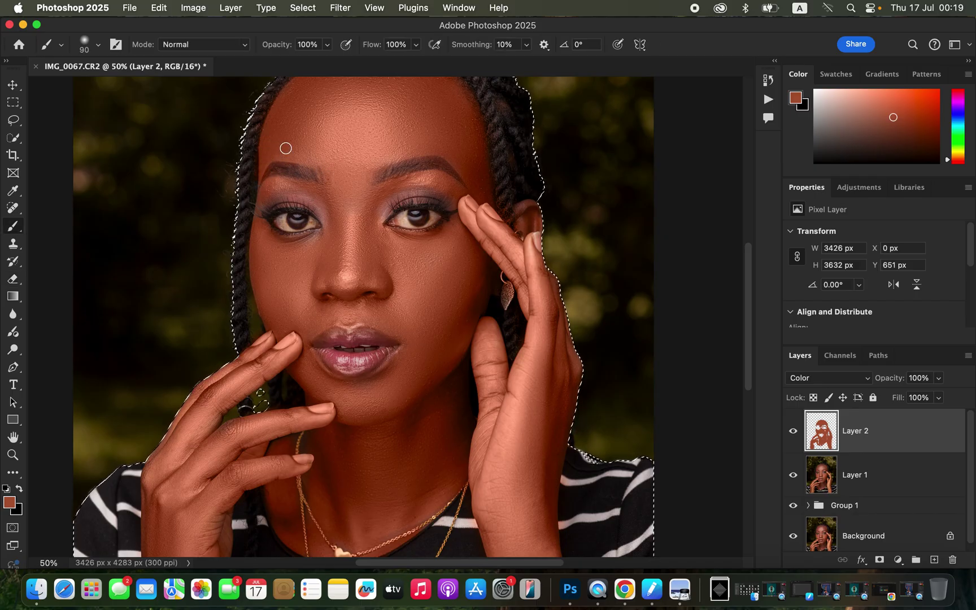
key("e")
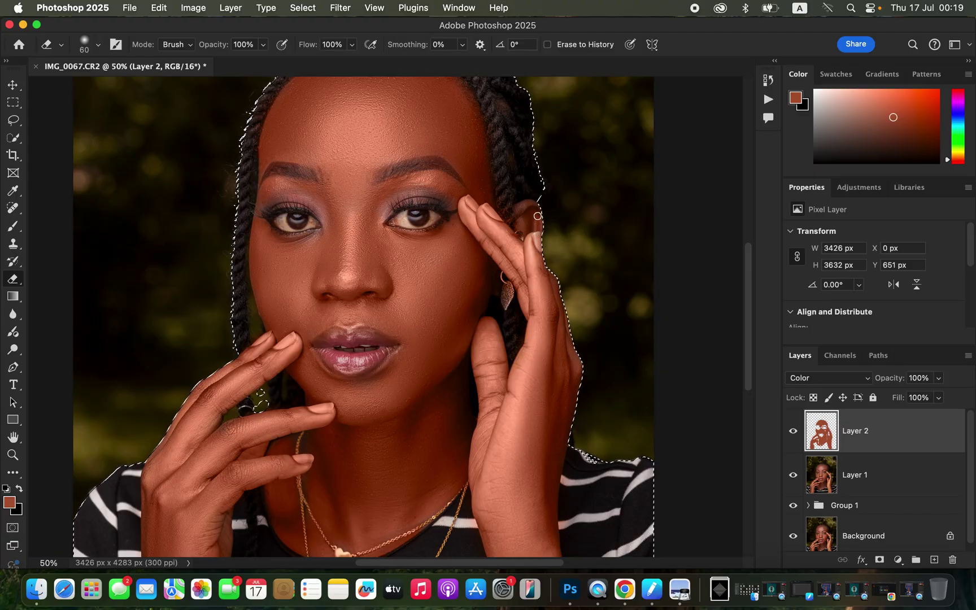
mouse_move(501, 202)
left_mouse_down()
mouse_move(525, 226)
mouse_move(539, 216)
mouse_move(520, 213)
mouse_move(534, 214)
mouse_move(522, 209)
mouse_move(578, 367)
mouse_move(571, 390)
left_mouse_up()
key("b")
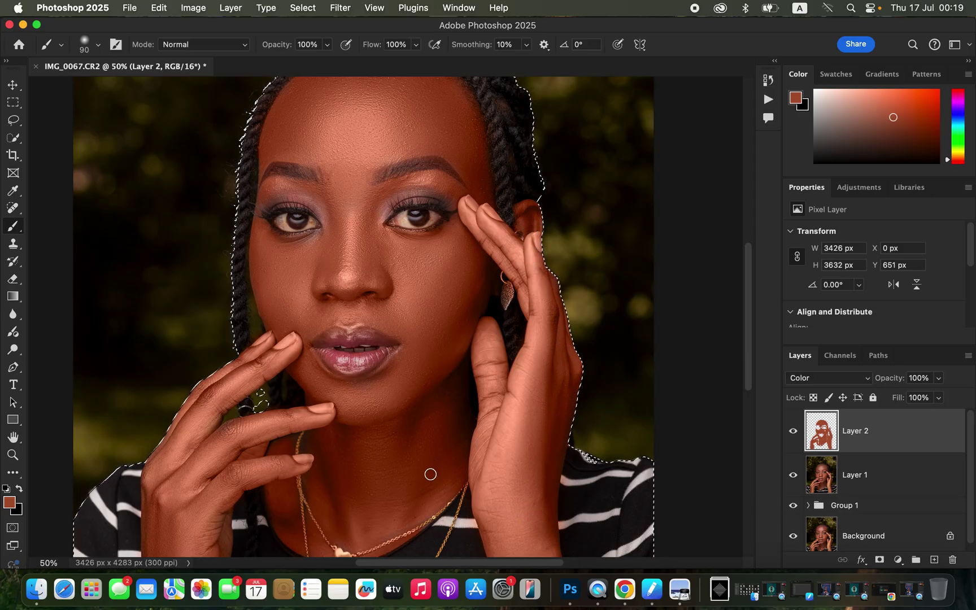
mouse_move(262, 236)
left_mouse_down()
mouse_move(261, 278)
mouse_move(275, 299)
left_mouse_up()
left_click_drag(307, 323, 307, 329)
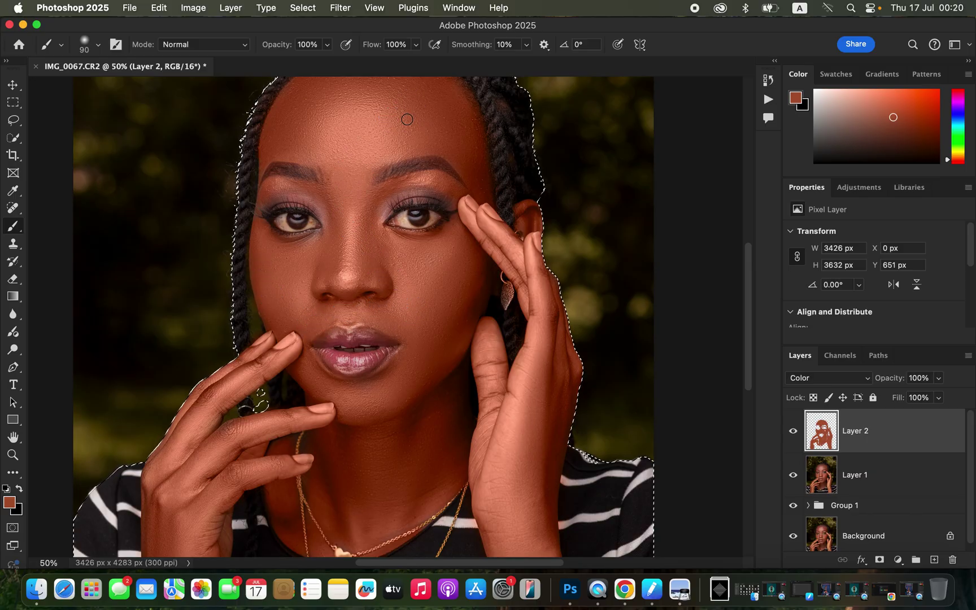
- Deselect the subject, touch up the skin tone along the hairline, and erase the color that spills onto the braids
key("super+minus")
key("super+minus")
key("super+equal")
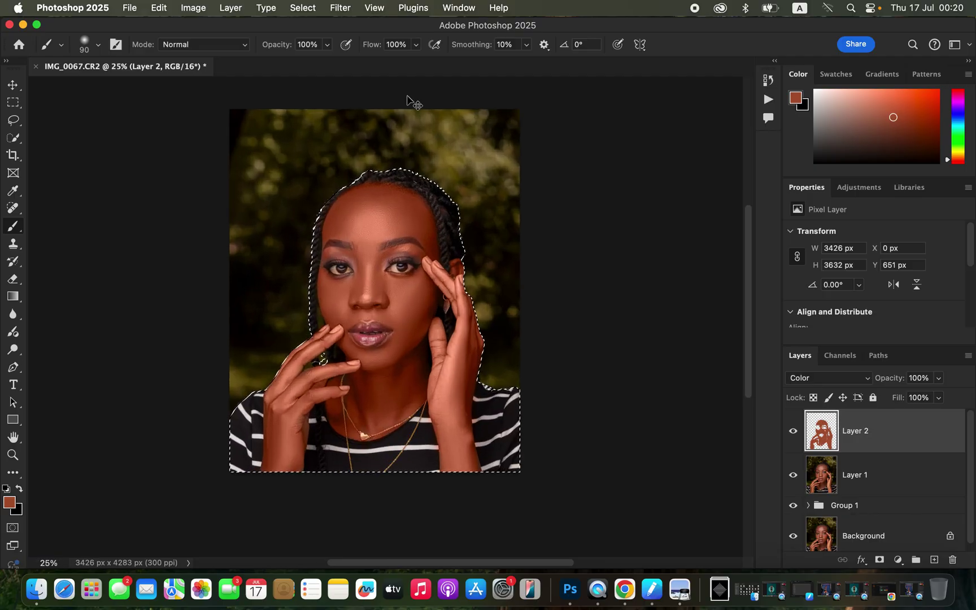
key("super+equal")
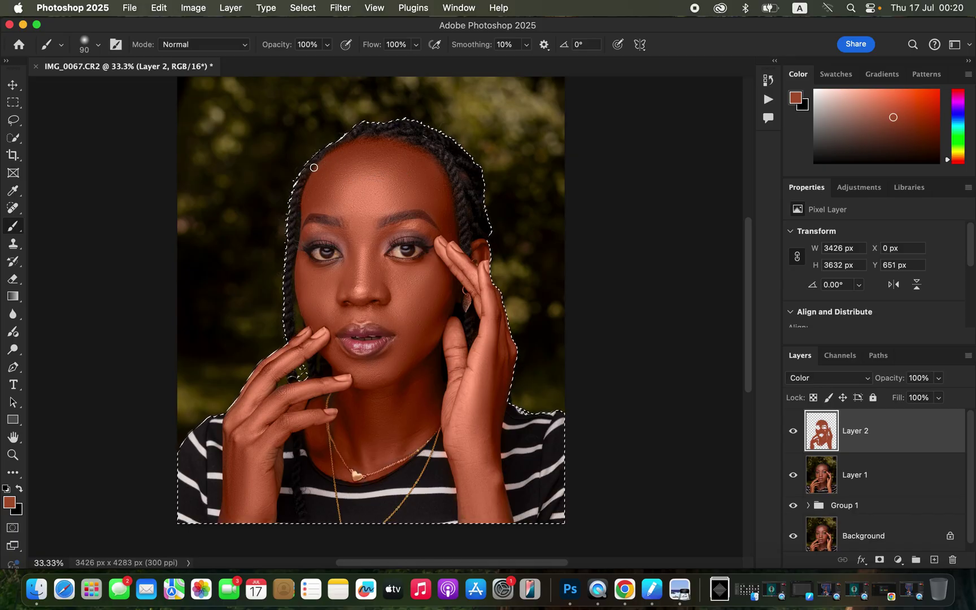
key("super+d")
mouse_move(311, 164)
left_mouse_down()
mouse_move(300, 173)
mouse_move(307, 170)
left_mouse_up()
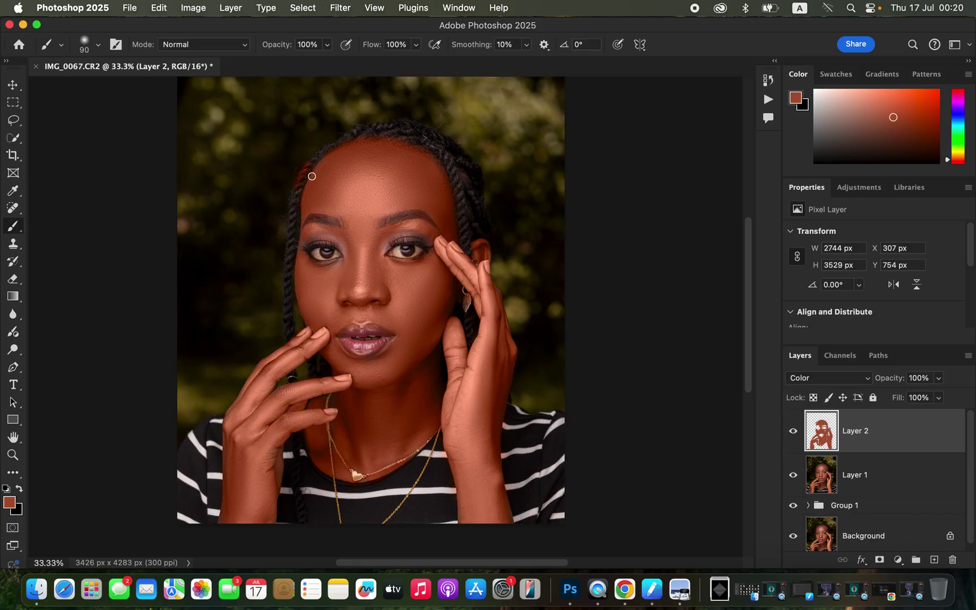
key("e")
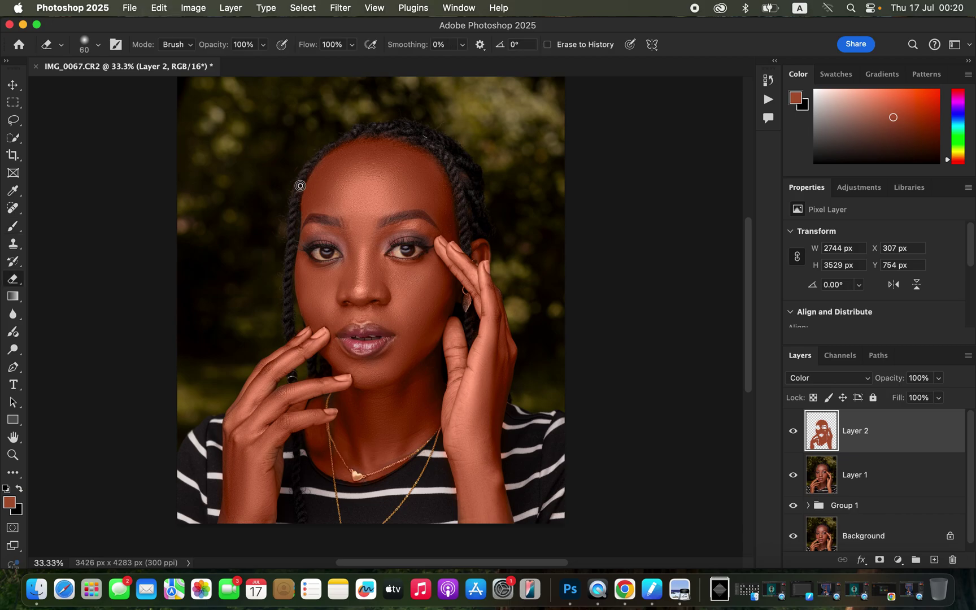
- Lower the opacity of the painted Color-blend layer to 68%
left_click(940, 378)
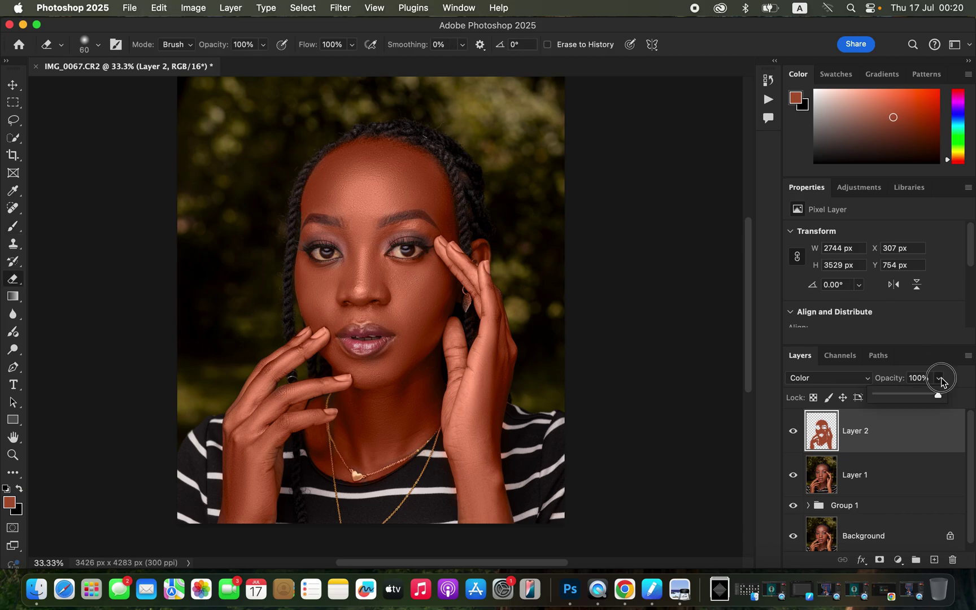
left_click_drag(928, 395, 916, 396)
left_click_drag(918, 397, 919, 398)
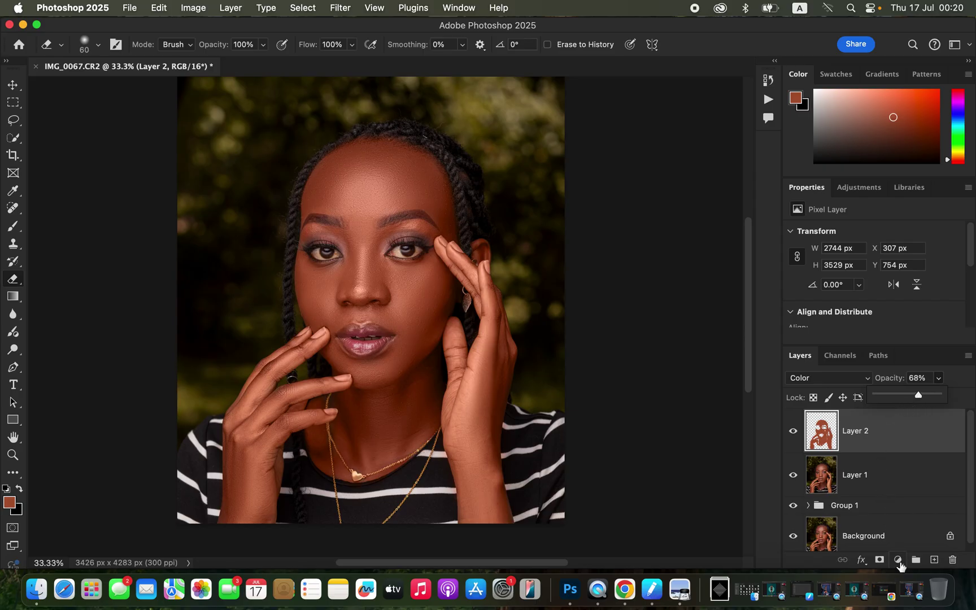
- Add a Hue/Saturation adjustment layer on top and set the lightness of the Reds to -17
left_click(897, 560)
left_click(910, 431)
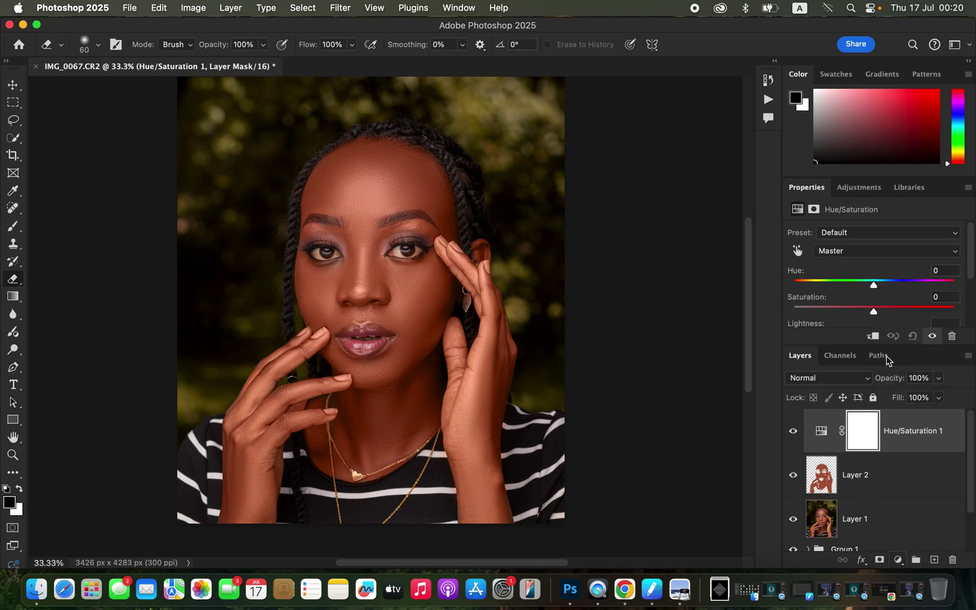
left_click(875, 256)
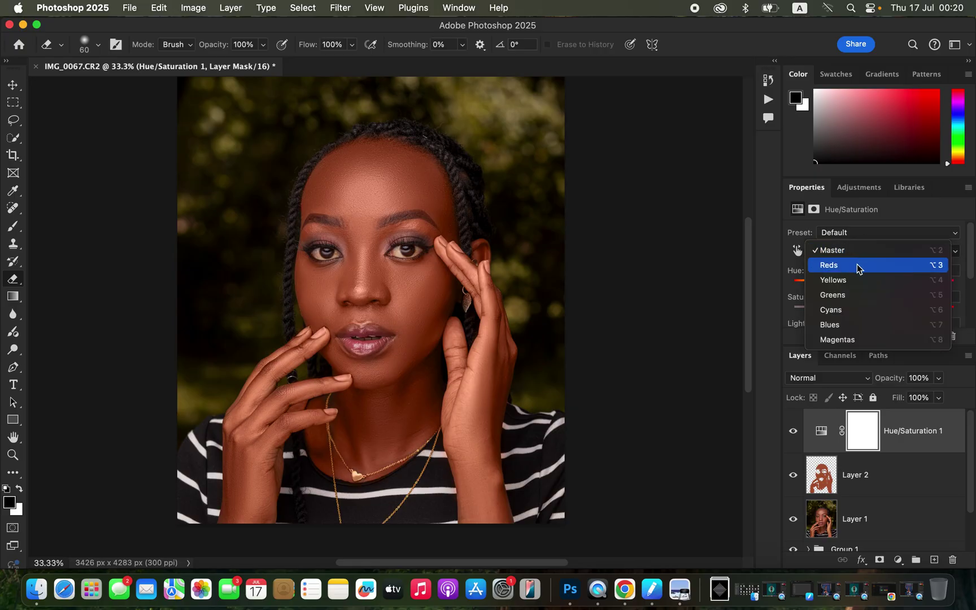
left_click(859, 266)
left_click_drag(971, 264, 860, 292)
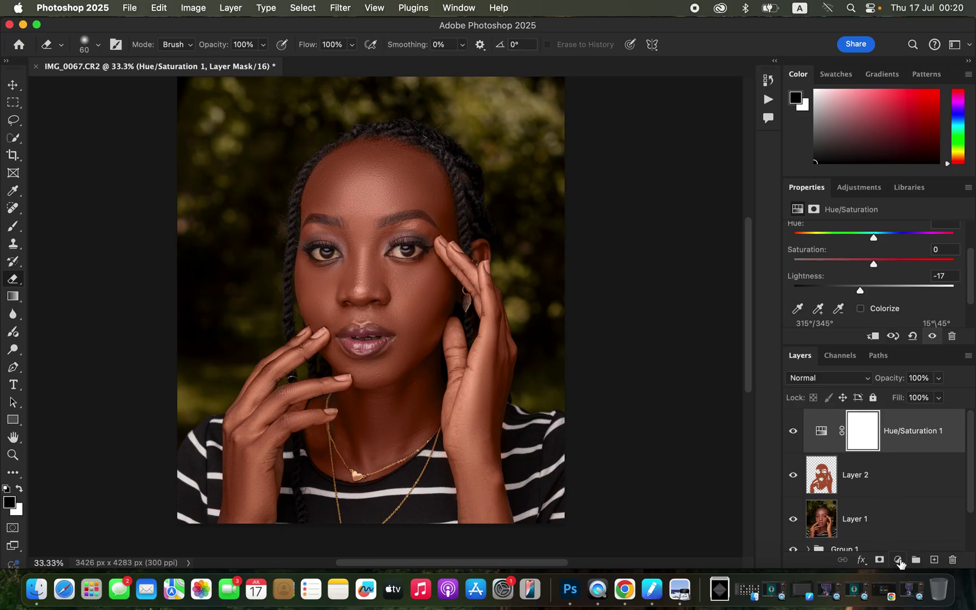
- Add a Selective Color adjustment layer and set the Blacks to +6% cyan and +2% black
left_click(898, 560)
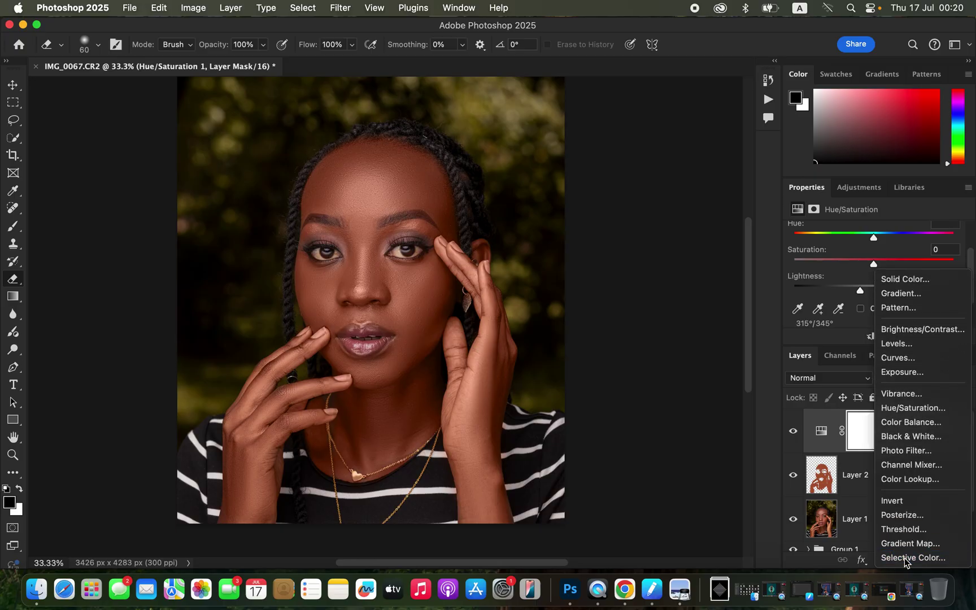
left_click(904, 558)
left_click(870, 249)
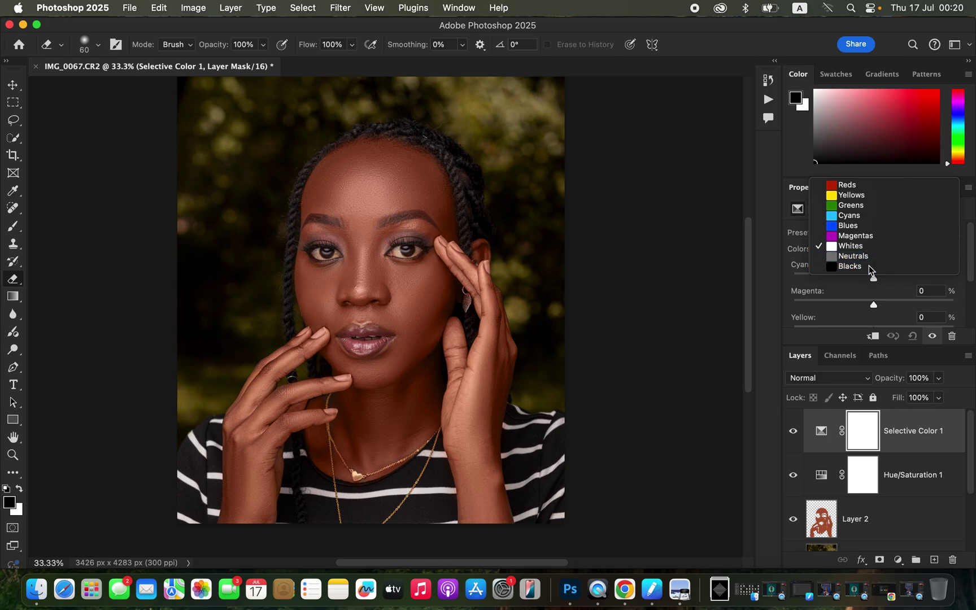
left_click(872, 271)
left_click_drag(874, 278, 880, 279)
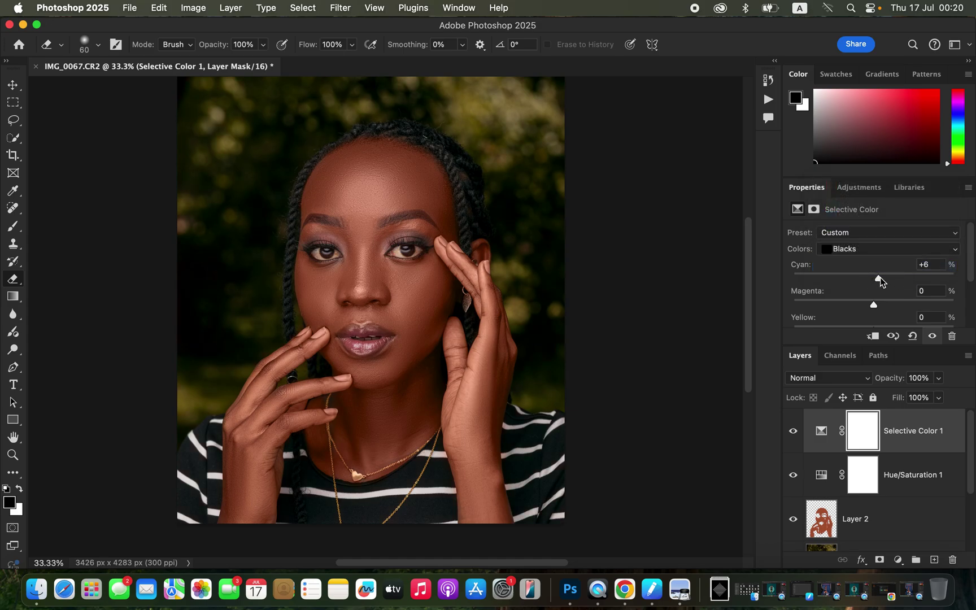
left_click_drag(969, 266, 967, 295)
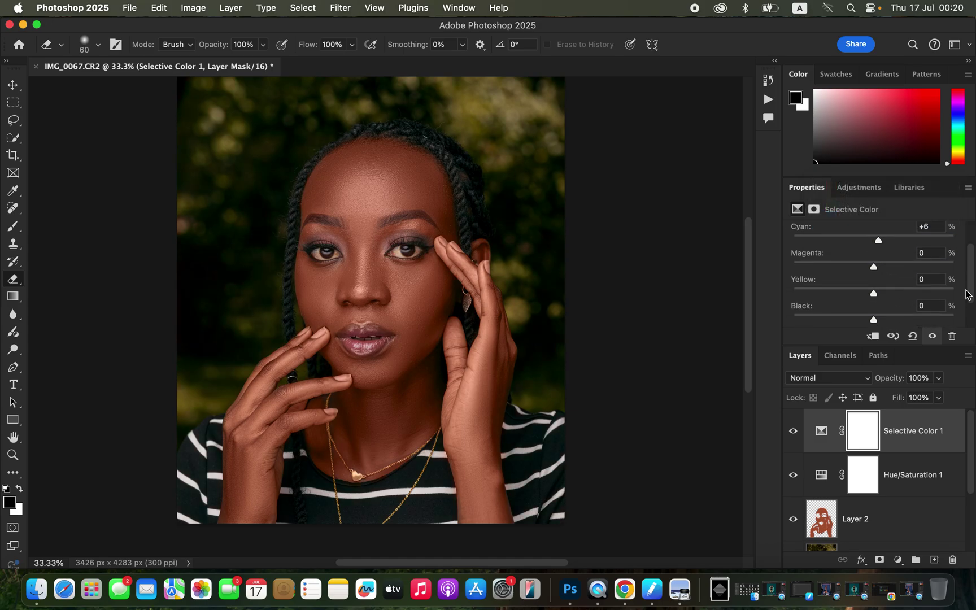
left_click_drag(874, 320, 875, 323)
- Add a Levels adjustment layer with input black at 4 and white at 247, and compare the portrait with and without it
left_click(898, 560)
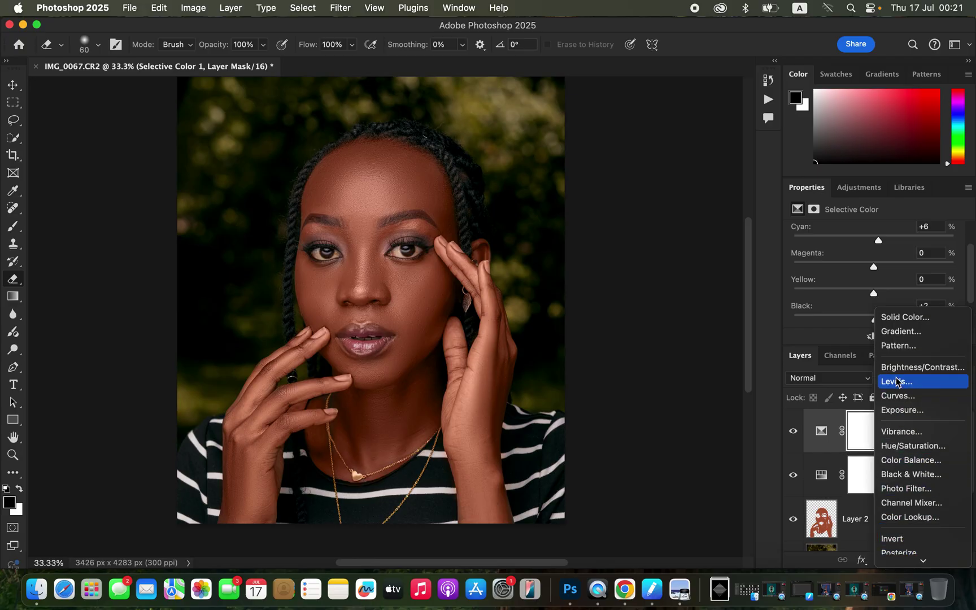
left_click(897, 382)
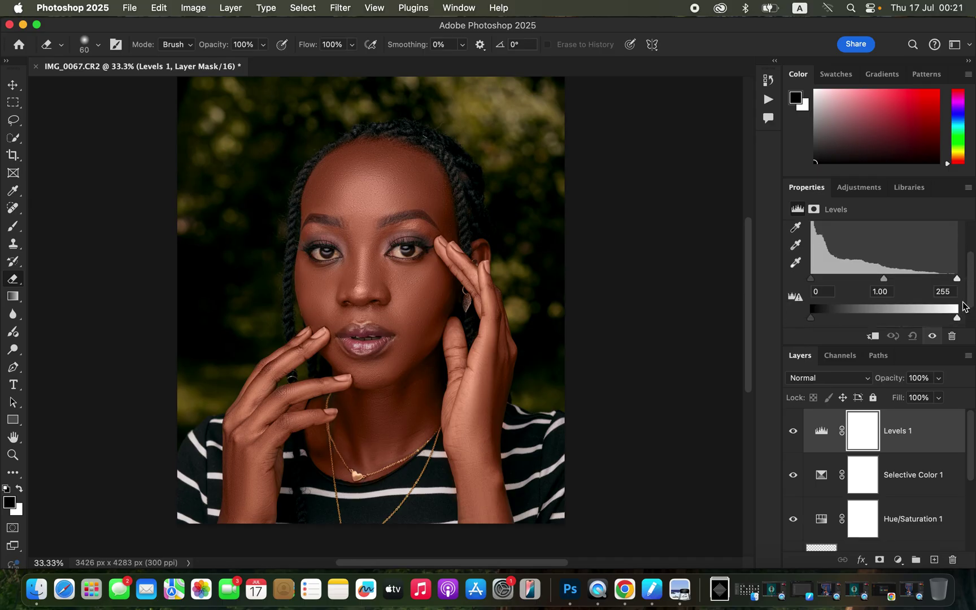
left_click_drag(811, 282, 813, 281)
left_click_drag(958, 279, 952, 278)
left_click(793, 433)
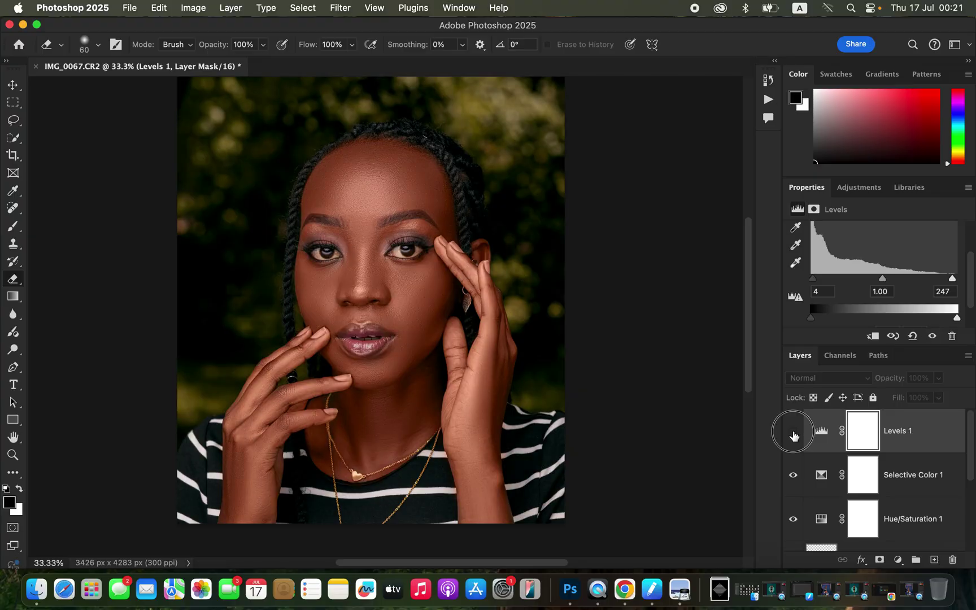
left_click(793, 432)
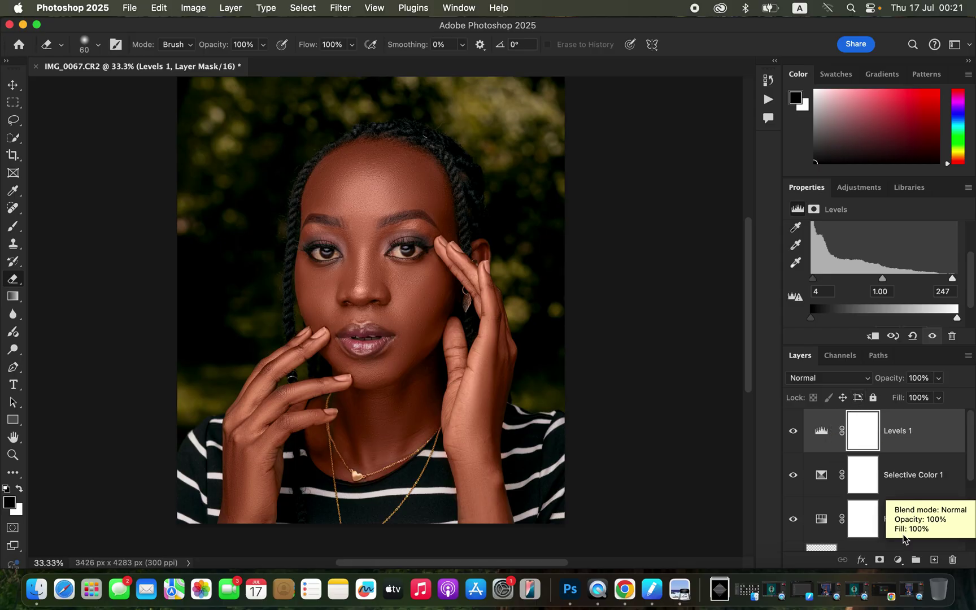
- Add a Hue/Saturation adjustment layer with master saturation at -79 and invert its mask to black
left_click(898, 560)
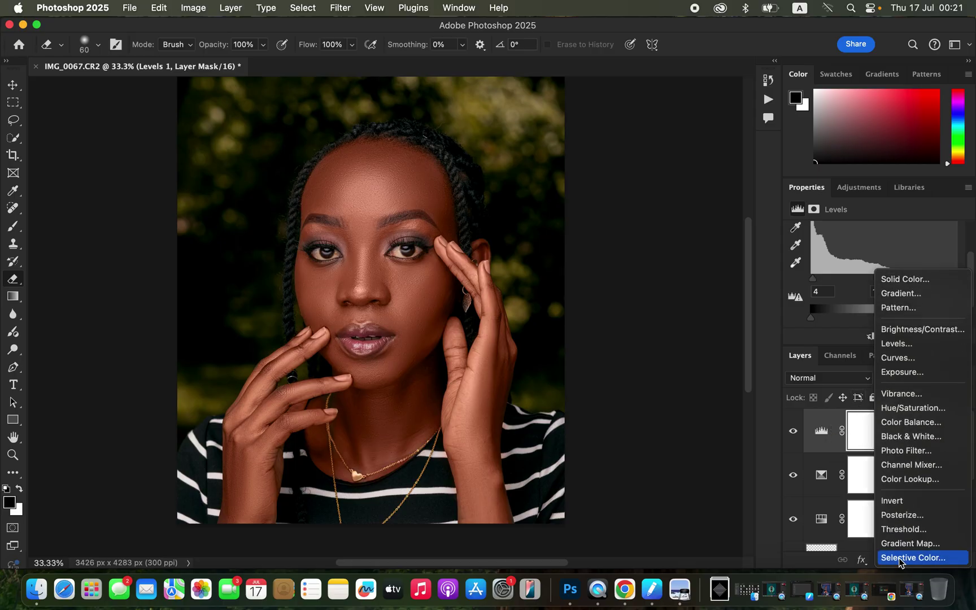
left_click(912, 409)
left_click(863, 253)
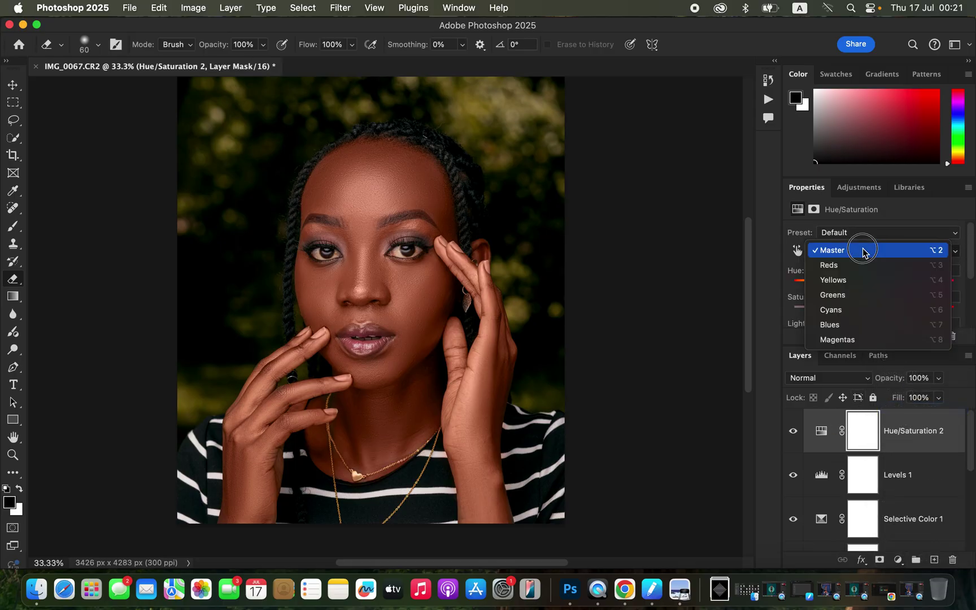
left_click(861, 250)
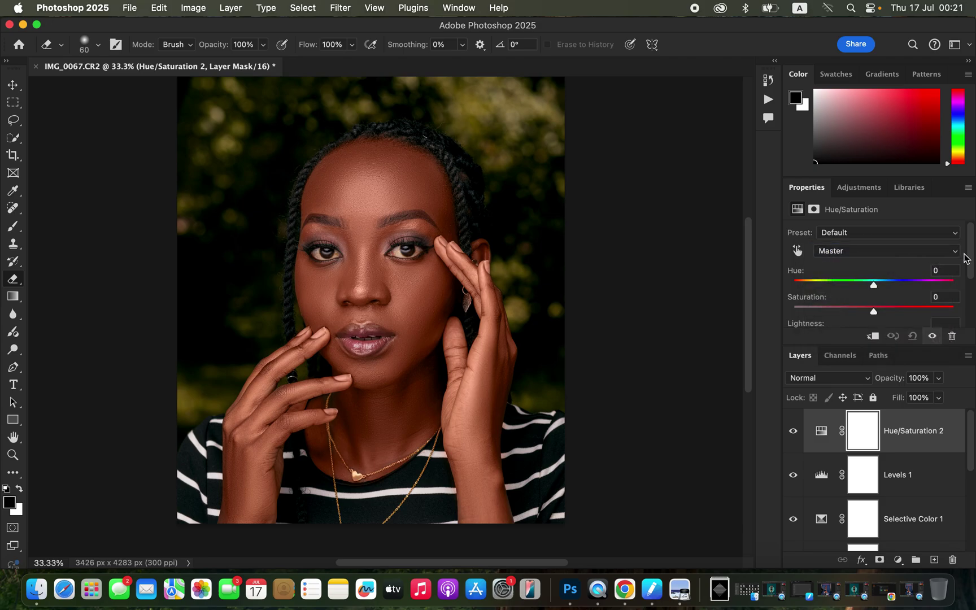
left_click_drag(825, 312, 811, 309)
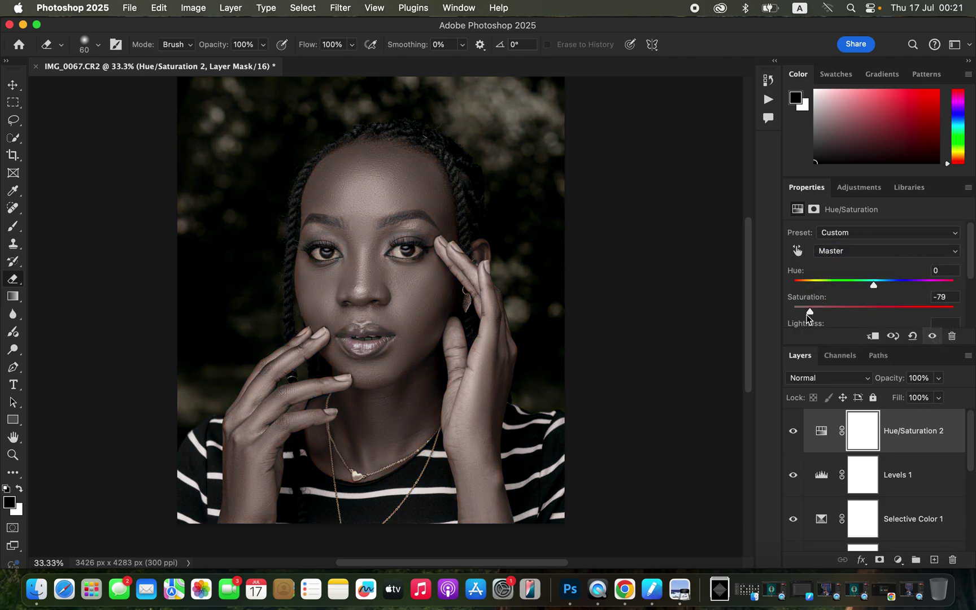
key("super+i")
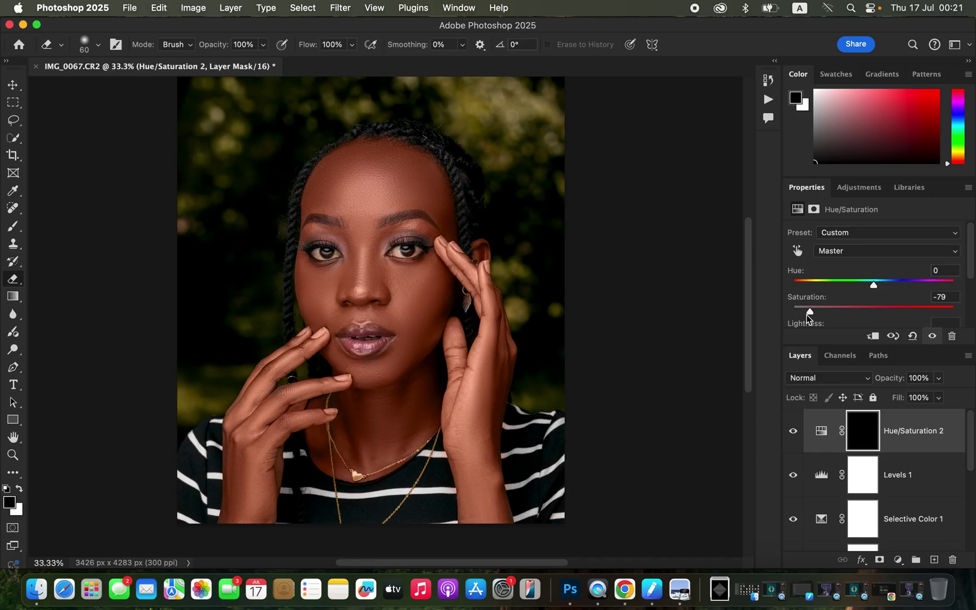
- Paint white on the desaturating layer's mask over both eyes with a size 60 brush to remove the color cast from the eye whites
left_click(7, 229)
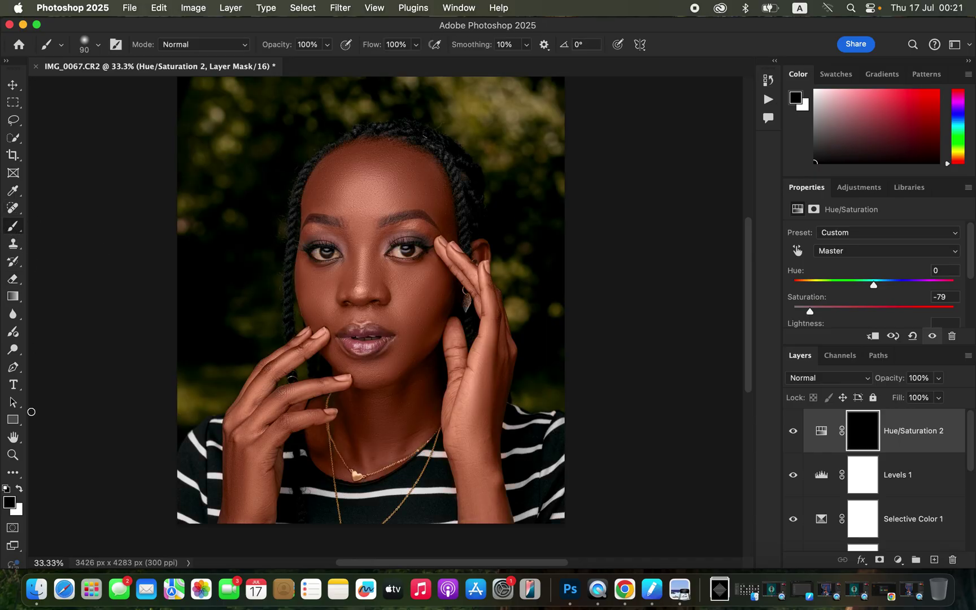
left_click(19, 490)
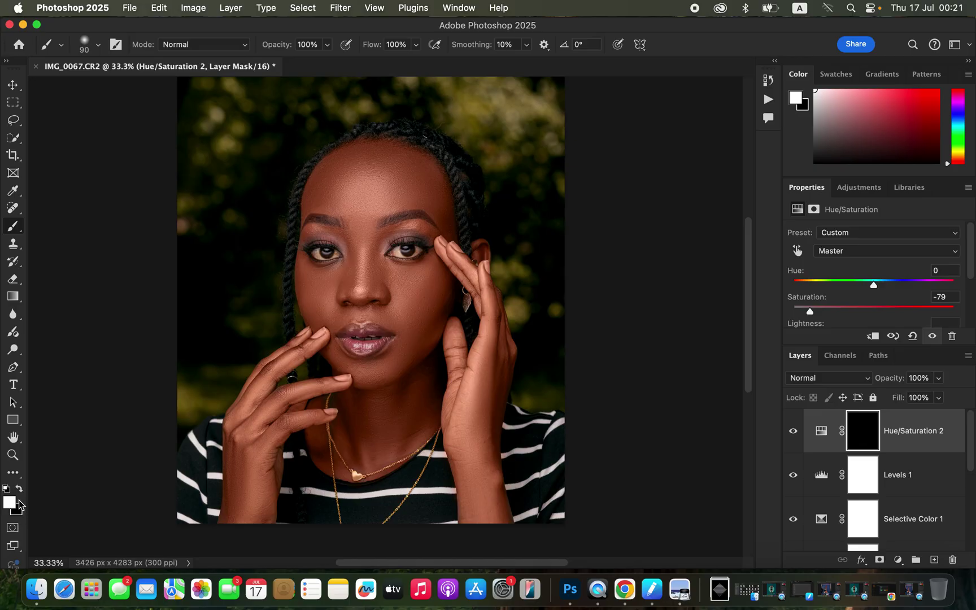
left_click(21, 488)
left_click(20, 489)
left_click(21, 490)
left_click(21, 490)
left_click(21, 490)
left_click(21, 490)
key("super+equal")
key("super+equal")
key("super+equal")
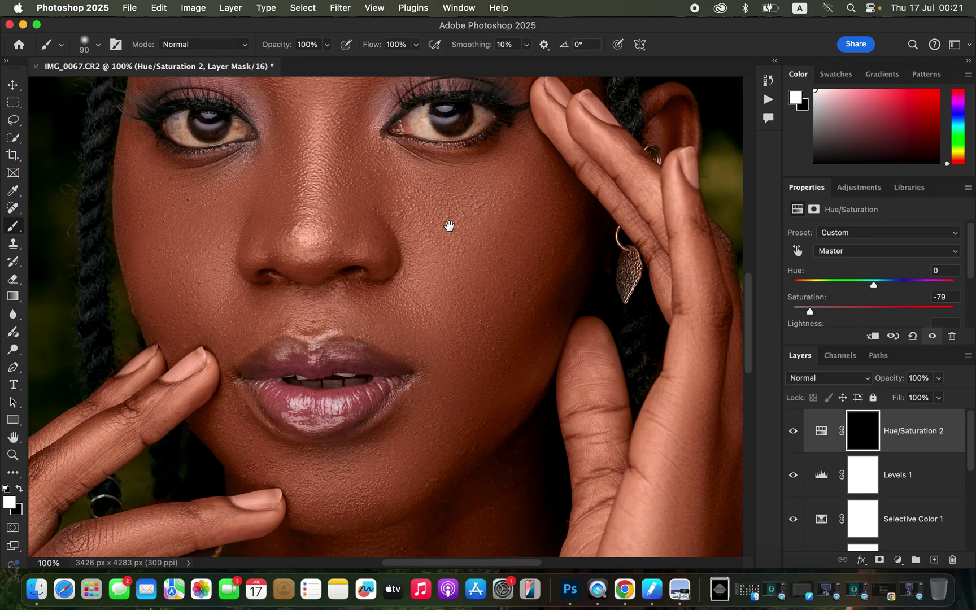
left_click_drag(449, 225, 479, 348)
key("bracketleft")
key("bracketleft")
key("bracketleft")
mouse_move(454, 229)
left_mouse_down()
mouse_move(446, 243)
mouse_move(455, 256)
mouse_move(504, 242)
mouse_move(499, 232)
mouse_move(502, 249)
mouse_move(465, 251)
left_mouse_up()
mouse_move(239, 224)
left_mouse_down()
mouse_move(210, 243)
mouse_move(229, 256)
mouse_move(262, 248)
mouse_move(233, 260)
mouse_move(264, 242)
mouse_move(259, 252)
mouse_move(224, 257)
mouse_move(202, 236)
mouse_move(209, 248)
mouse_move(226, 237)
mouse_move(208, 245)
mouse_move(236, 244)
left_mouse_up()
key("super+minus")
key("super+minus")
key("super+minus")
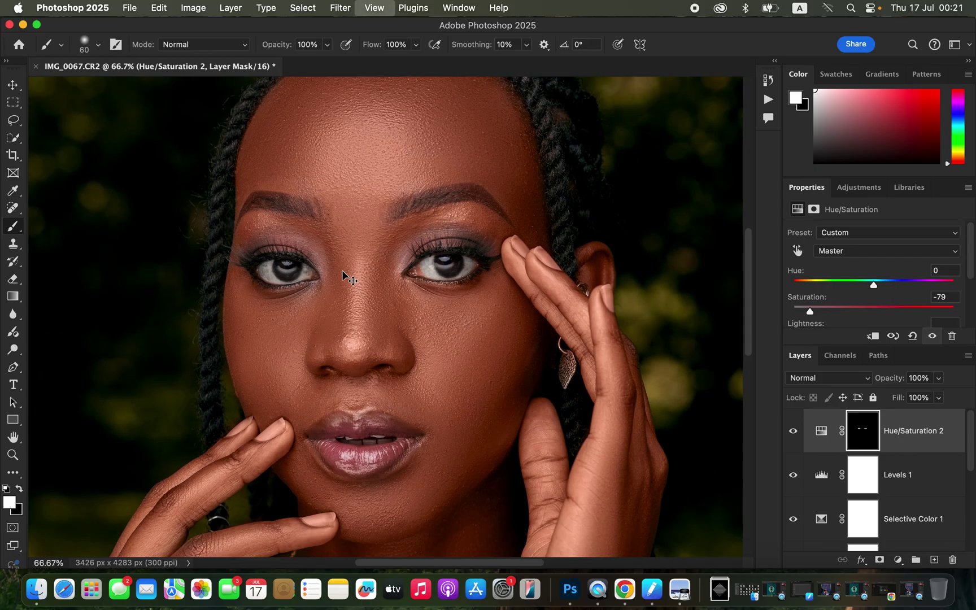
key("super+equal")
key("super+equal")
key("super+minus")
key("super+equal")
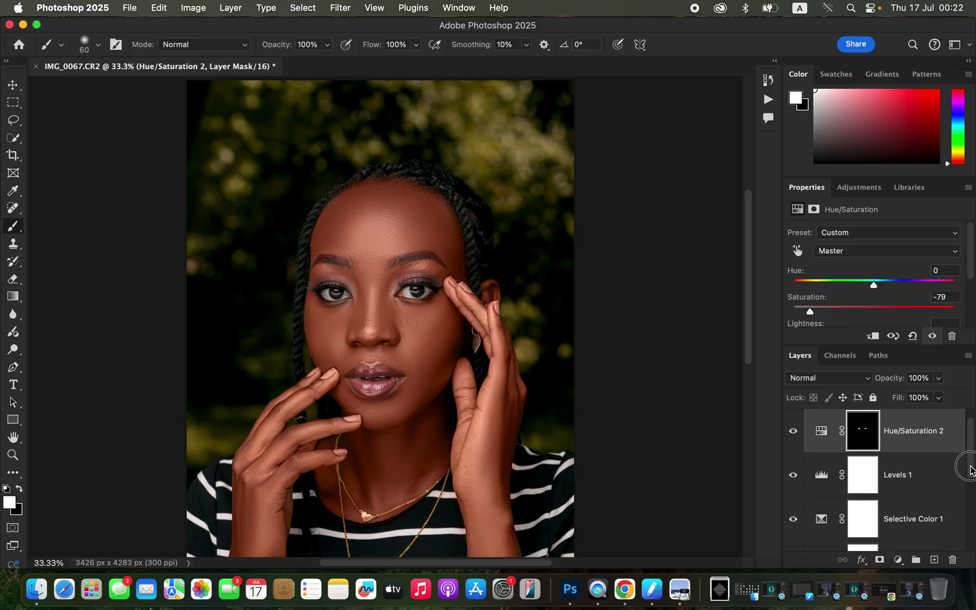
- Compare the retouched portrait with the original by repeatedly isolating the Background layer
scroll(969, 464, "down", 5)
left_click(793, 529, "alt")
left_click(793, 529, "alt")
left_click(793, 529, "alt")
left_click(793, 535, "alt")
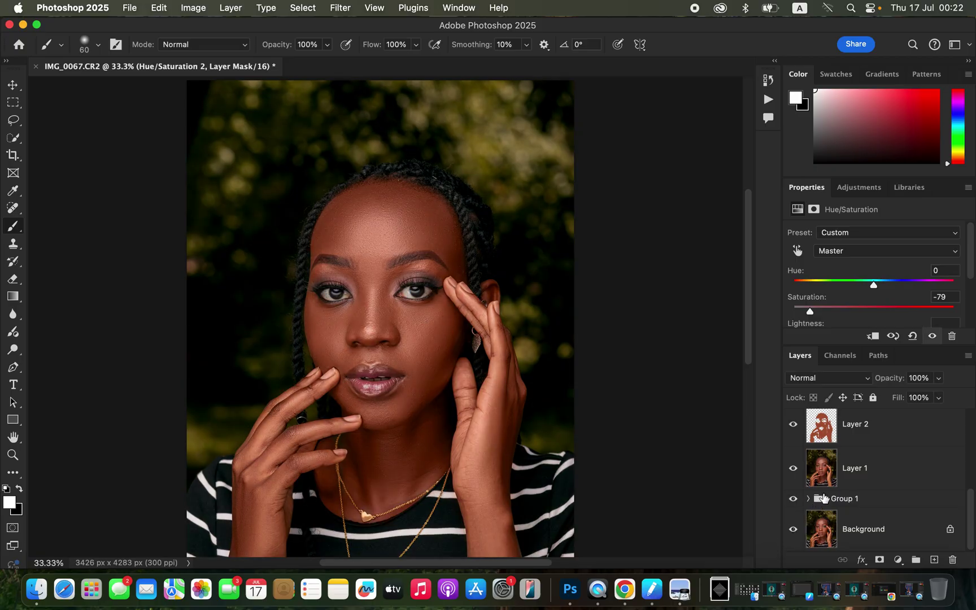
left_click_drag(970, 511, 972, 402)
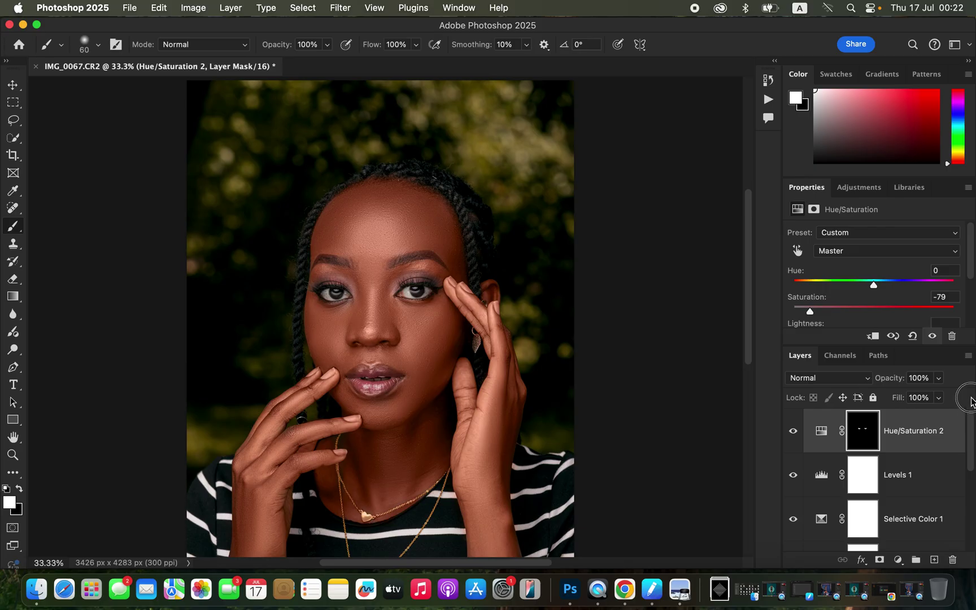
- Add another Hue/Saturation adjustment layer on top and set the lightness of the Reds to -11
left_click(896, 565)
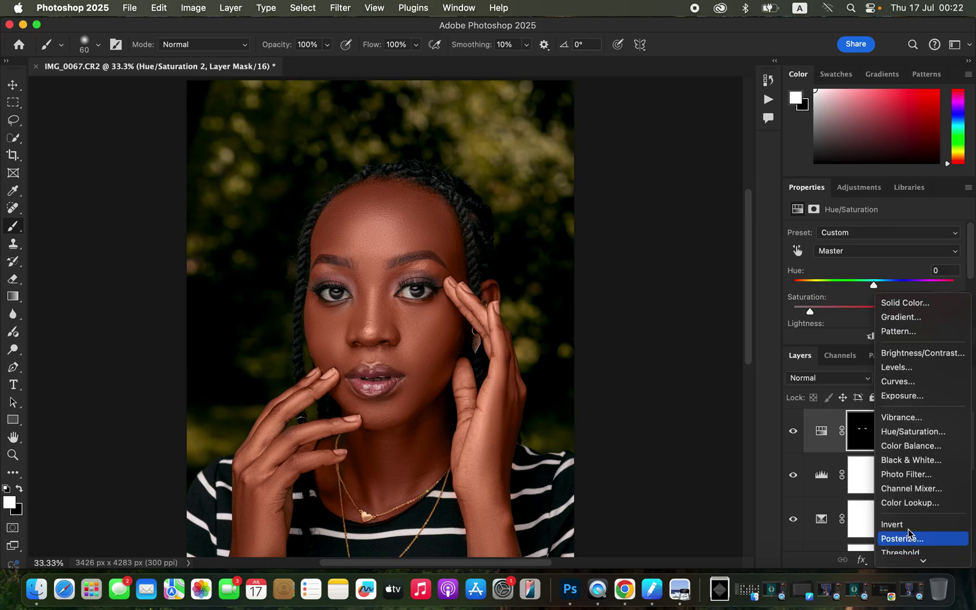
left_click(914, 432)
left_click(877, 251)
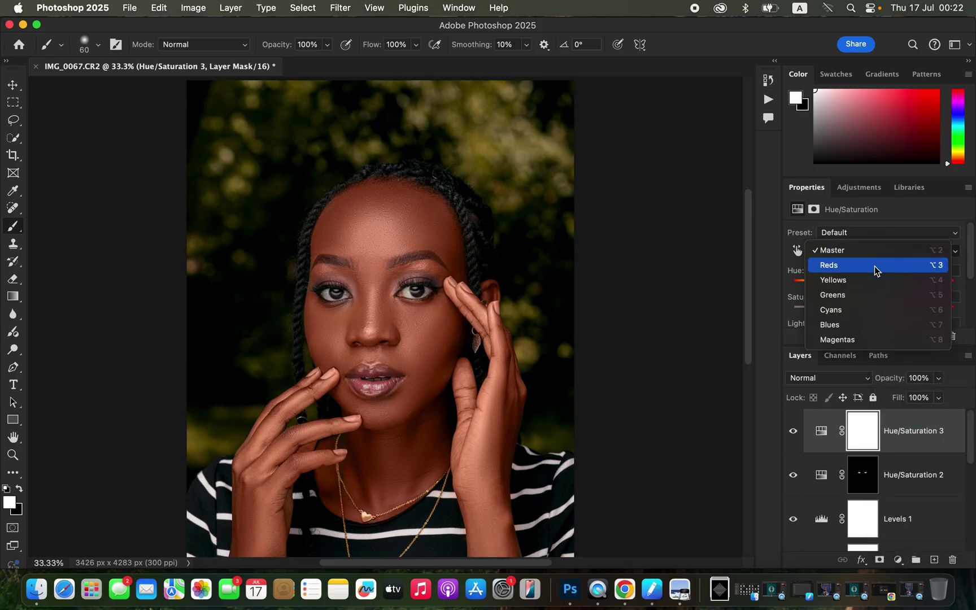
left_click(874, 265)
scroll(971, 267, "down", 3)
left_click_drag(874, 280, 865, 284)
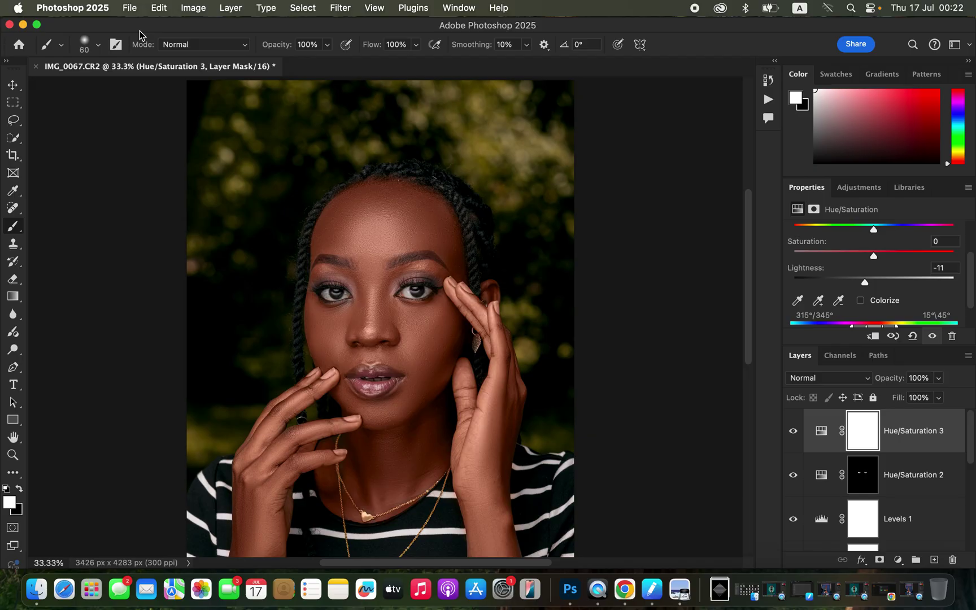
- Set up a full-size JPG export of the portrait with quality 7 and Bicubic Sharper resampling
left_click(129, 8)
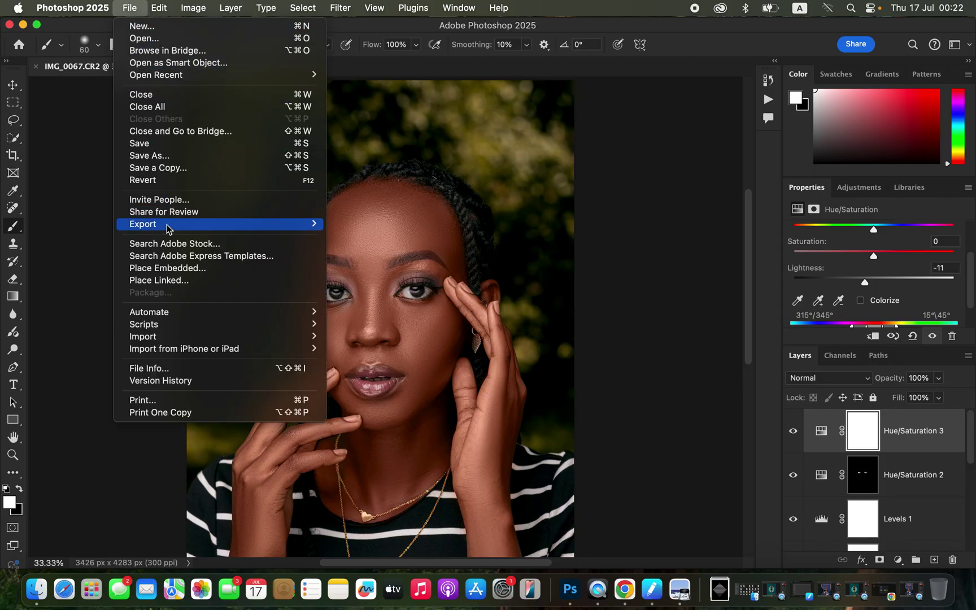
mouse_move(167, 226)
left_click(415, 243)
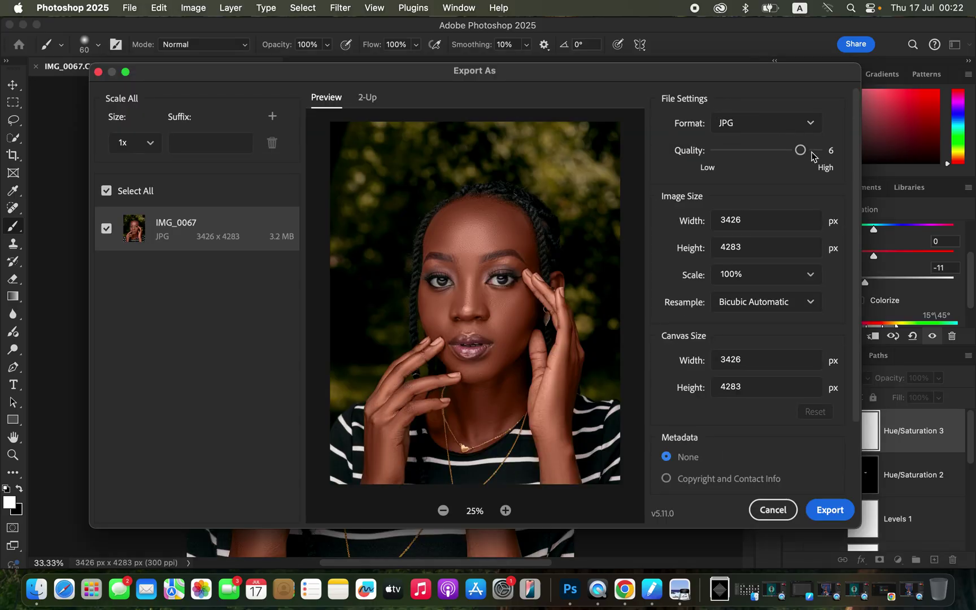
left_click(813, 153)
left_click(762, 306)
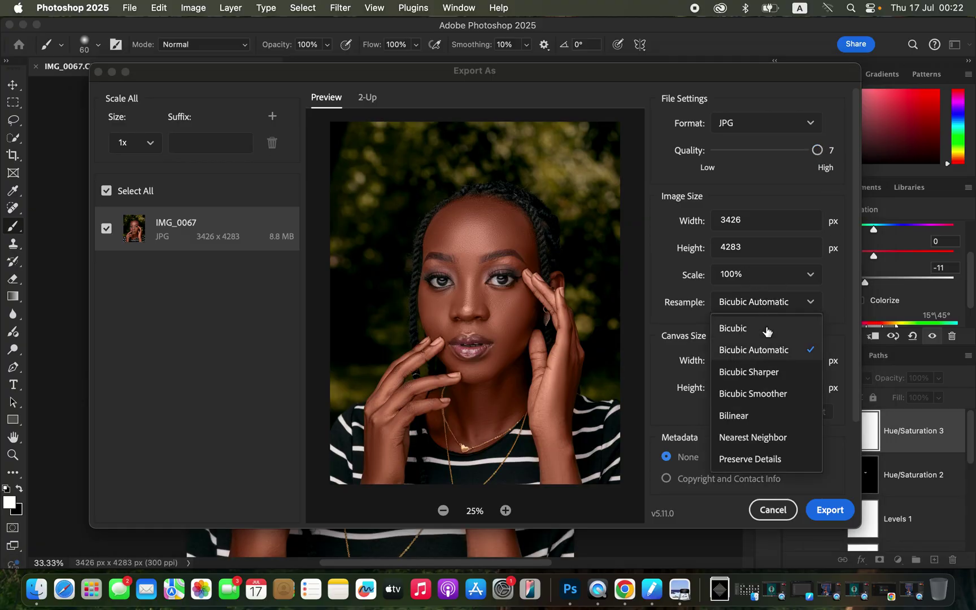
left_click(768, 372)
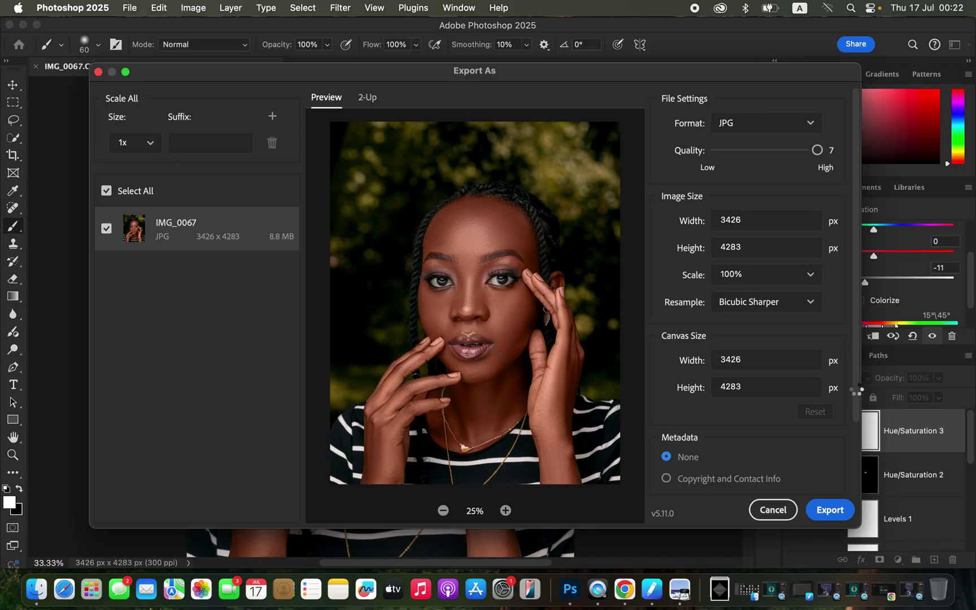
- Review the remaining export settings and export the image to the Desktop as IMG_0067
scroll(858, 446, "down", 2)
scroll(666, 466, "down", 2)
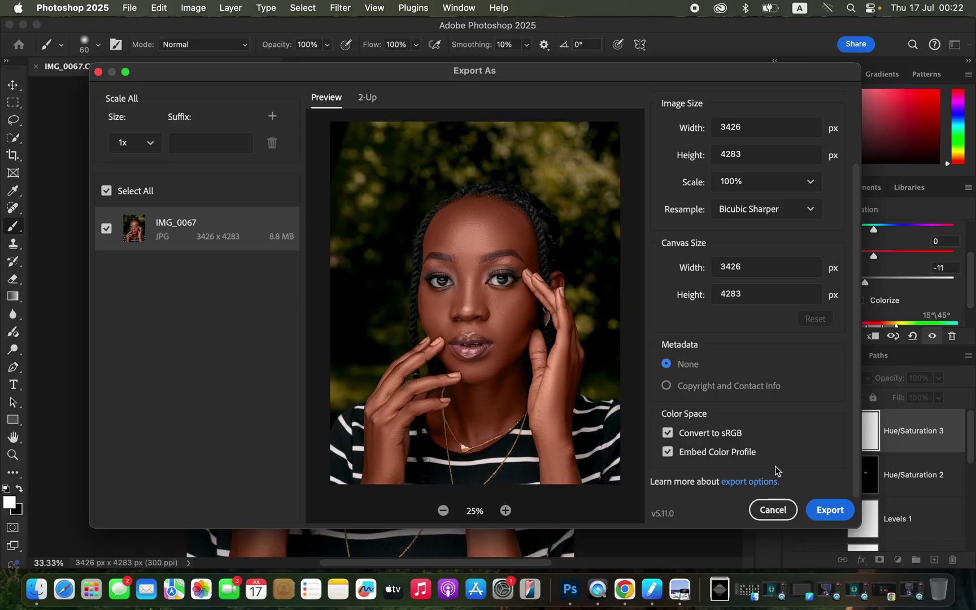
left_click(811, 507)
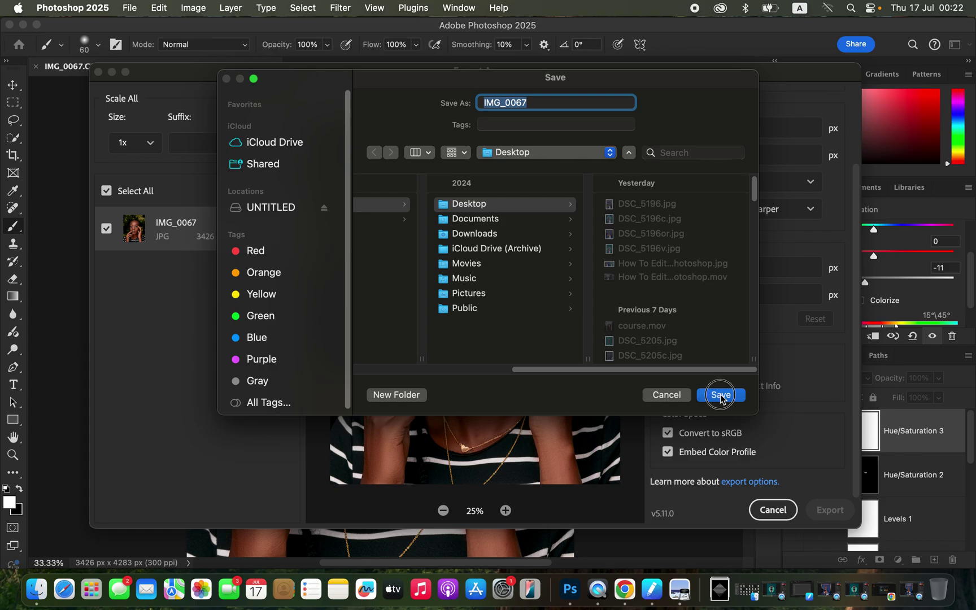
left_click(721, 396)
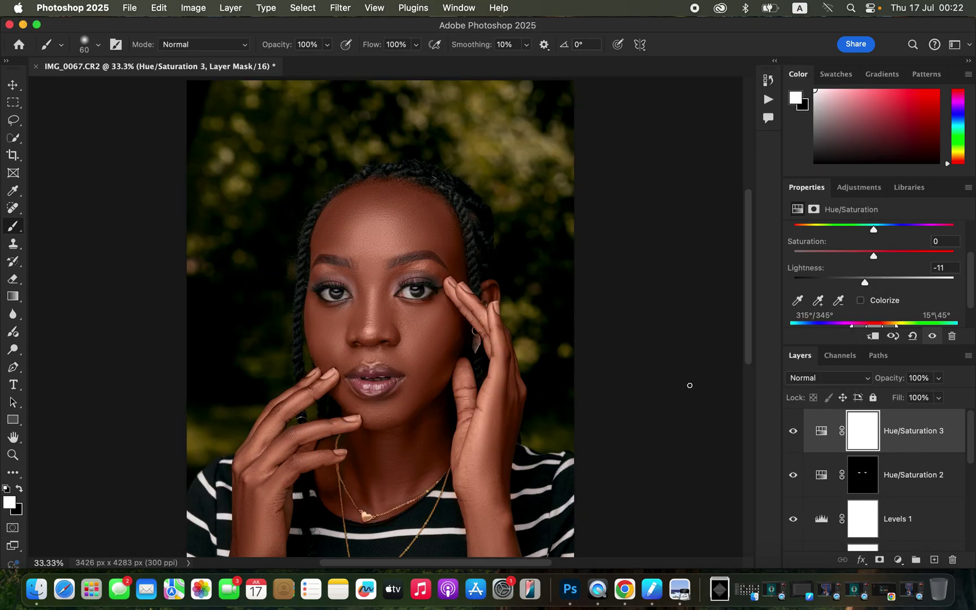